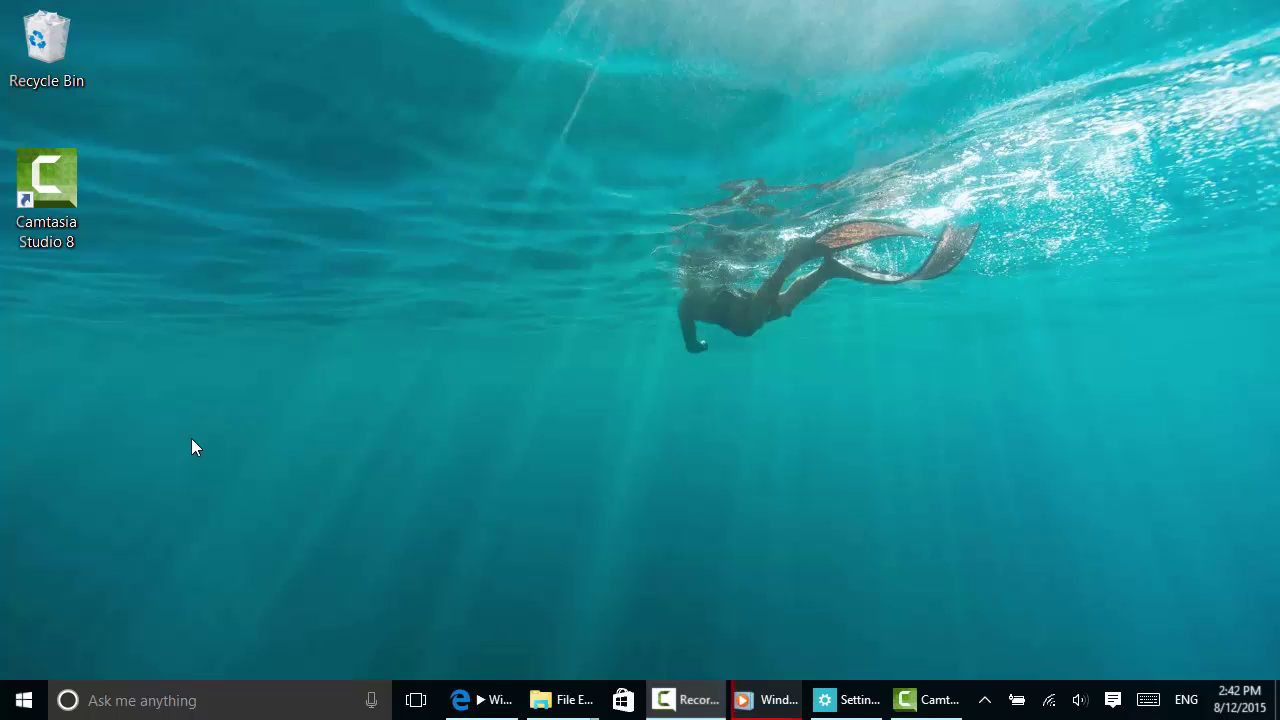
Step: Search for 'task manager' in Cortana, then dismiss the search panel without launching anything
{"action": "left_click", "coordinate": [177, 700]}
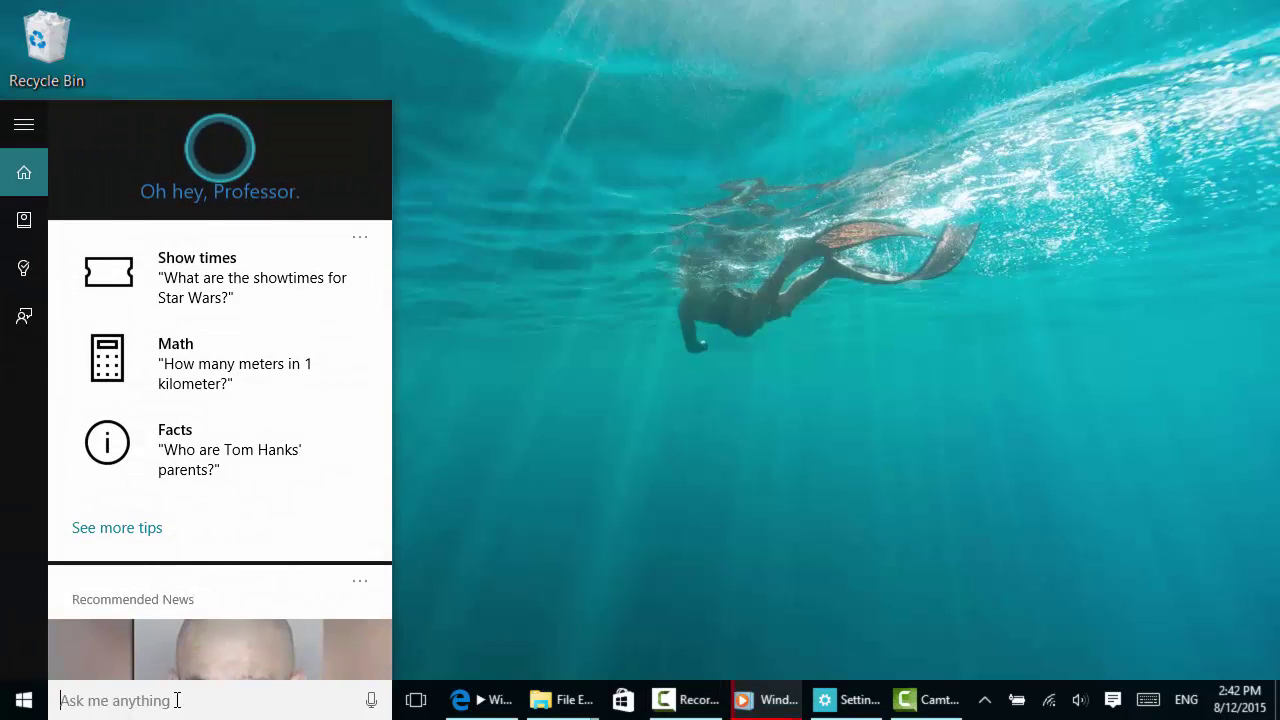
{"action": "type", "text": "task "}
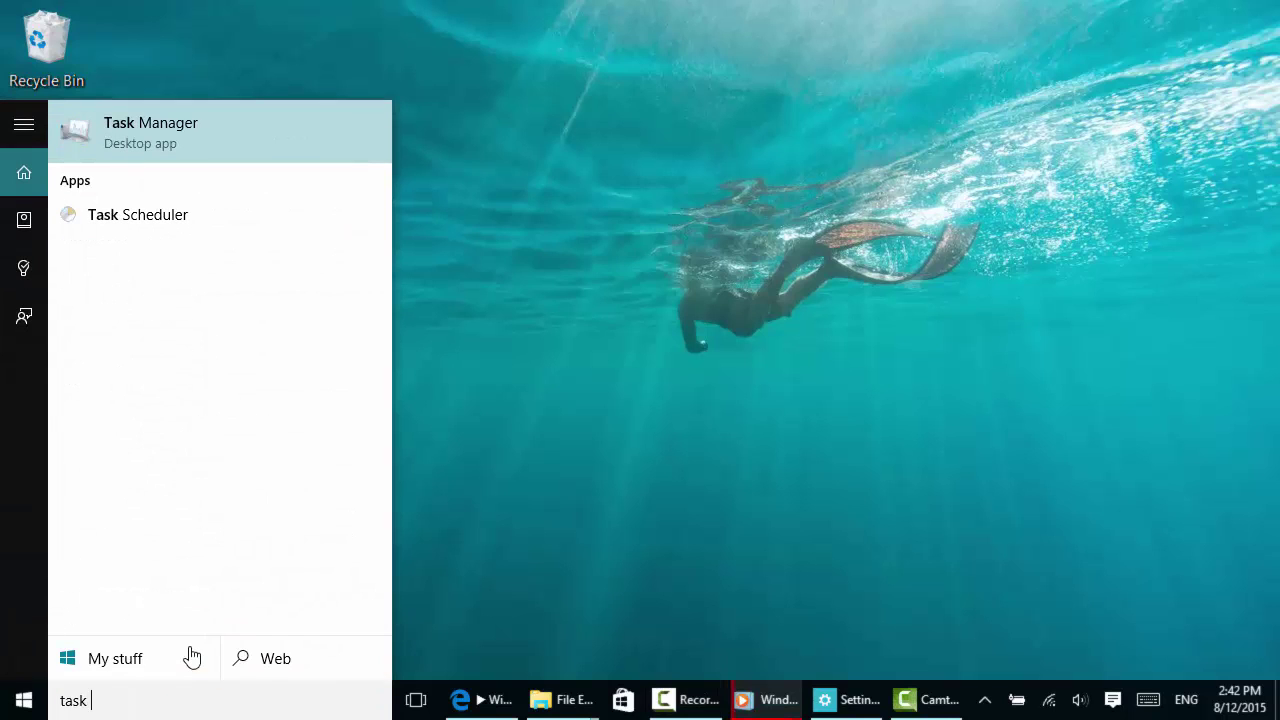
{"action": "type", "text": "manager"}
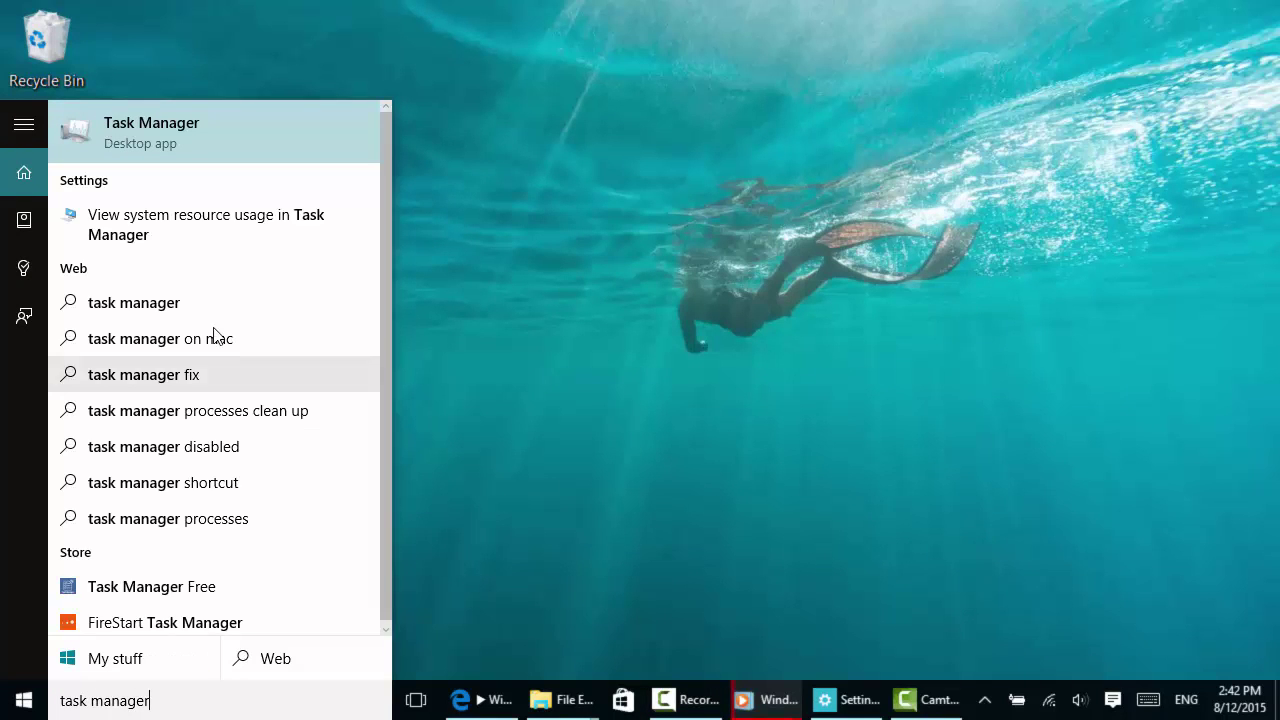
{"action": "left_click", "coordinate": [622, 217]}
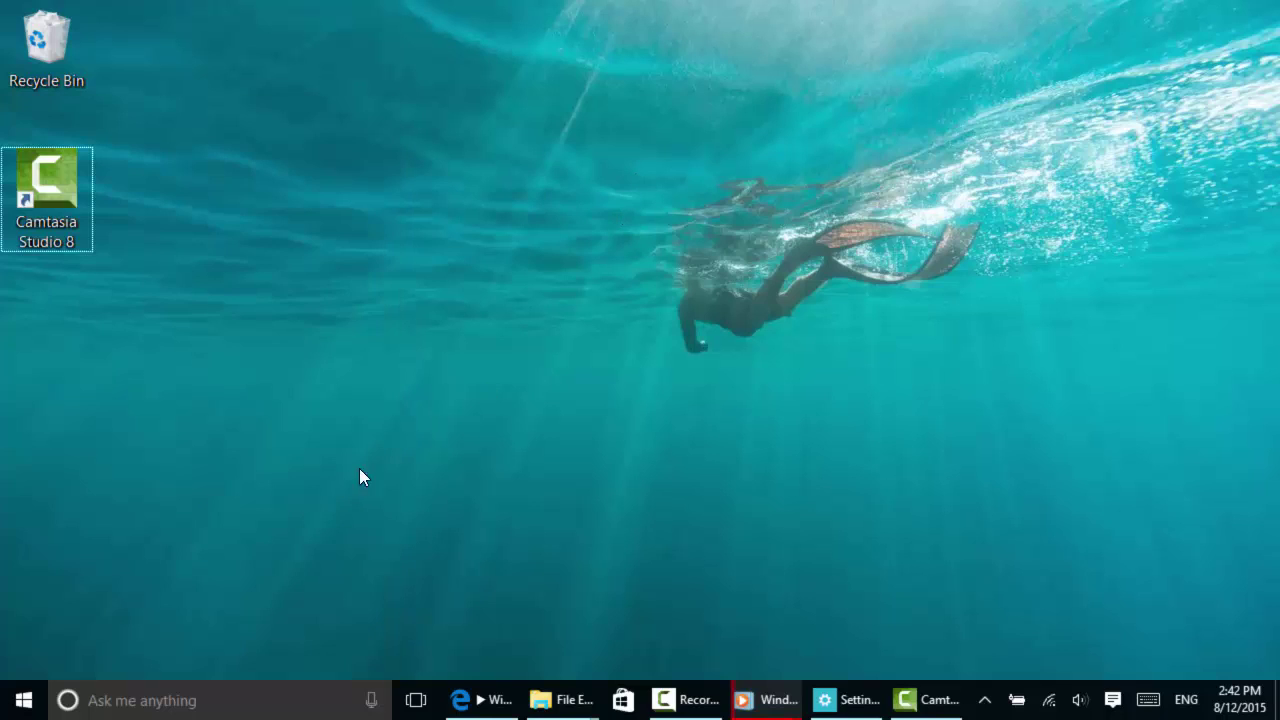
Step: Launch Task Manager from the Start right-click menu and move it clear of the desktop icons
{"action": "right_click", "coordinate": [32, 705]}
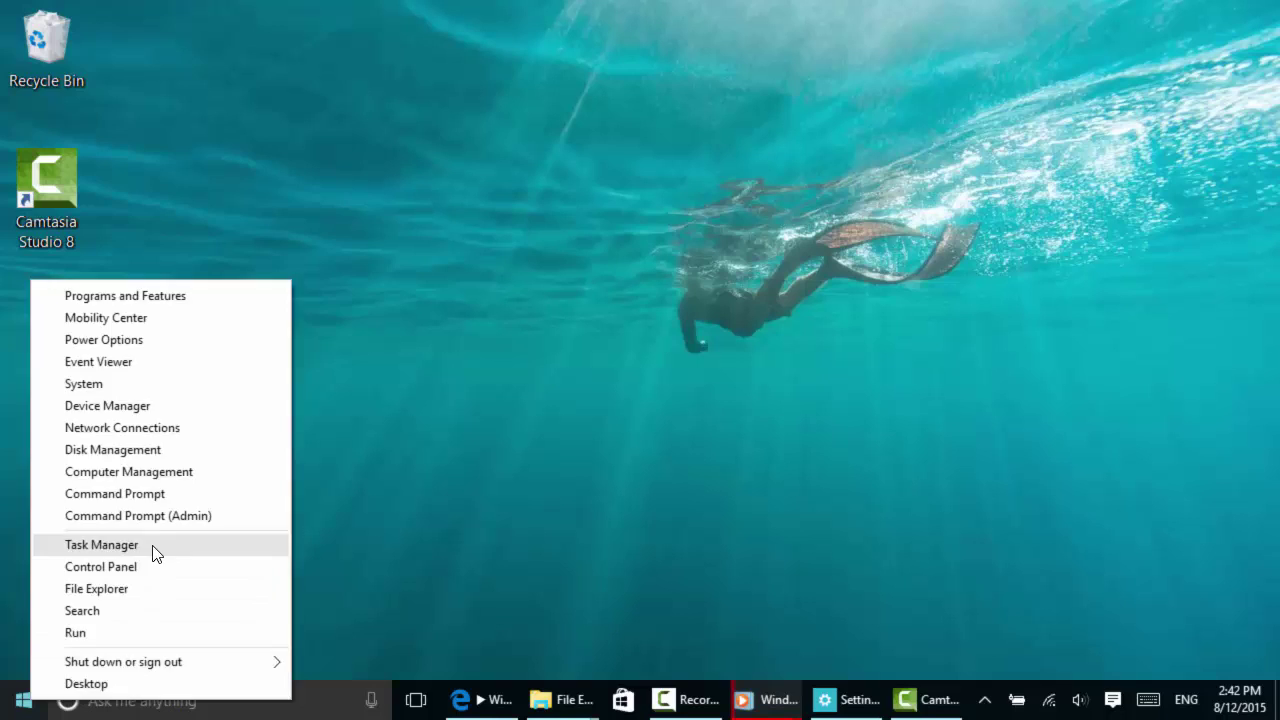
{"action": "left_click", "coordinate": [101, 545]}
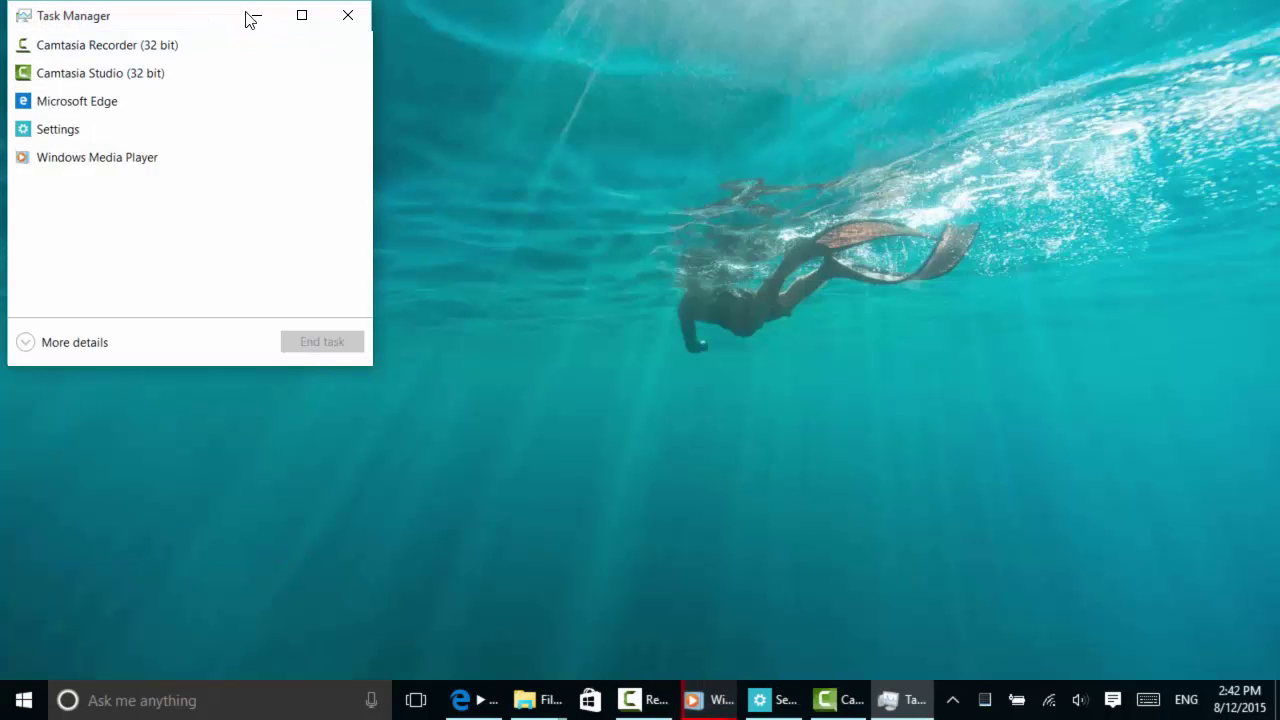
{"action": "left_click_drag", "start_coordinate": [250, 20], "coordinate": [522, 72]}
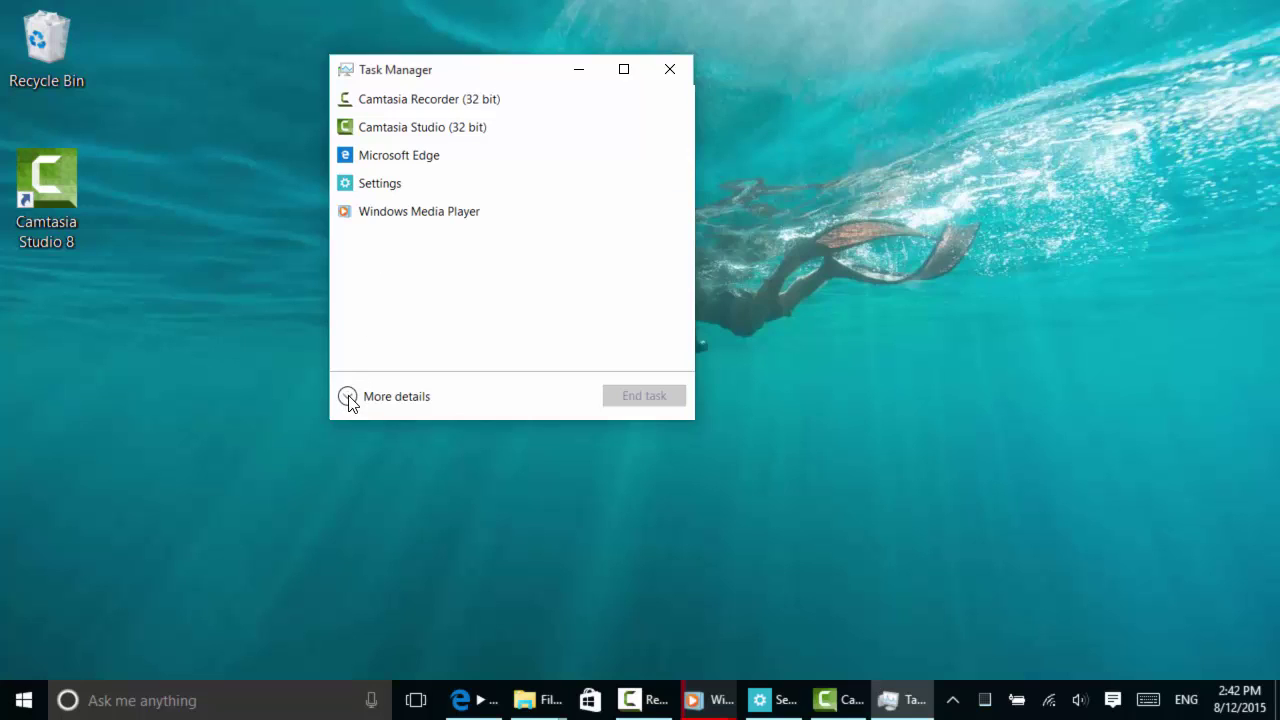
Step: Expand Task Manager to its More details view and maximize the window
{"action": "left_click", "coordinate": [390, 396]}
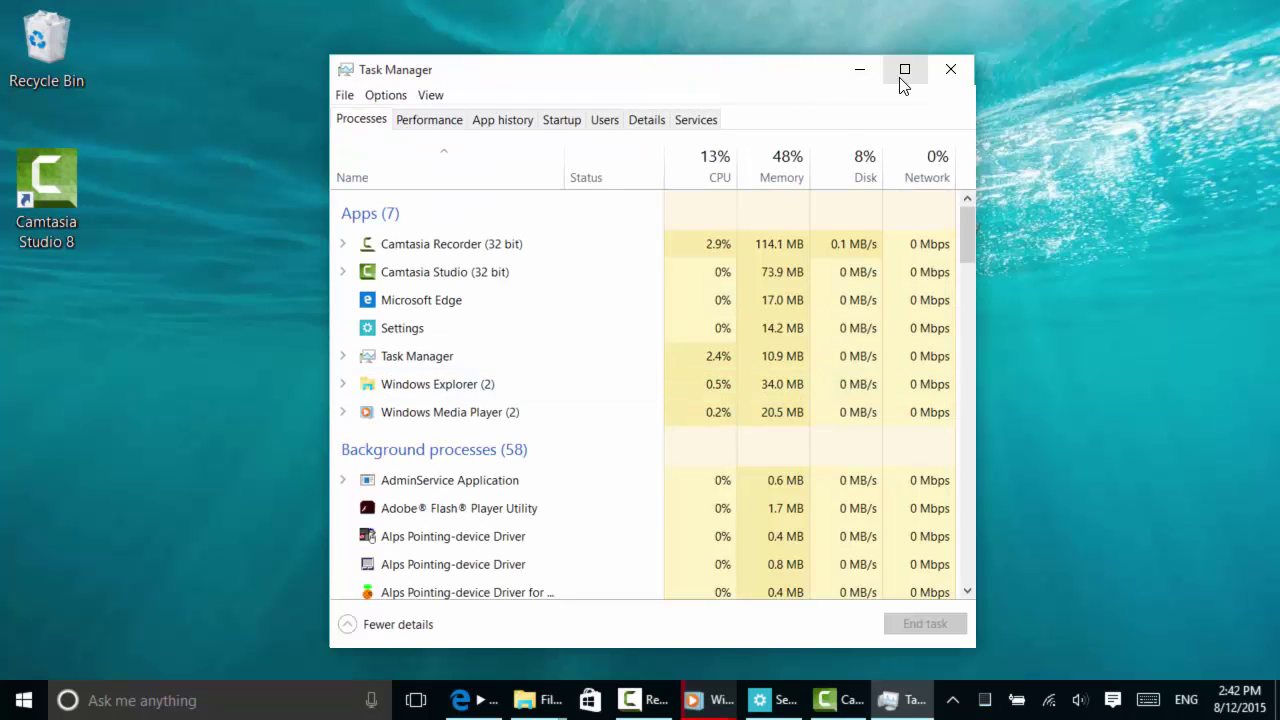
{"action": "left_click_drag", "start_coordinate": [677, 80], "coordinate": [645, 8]}
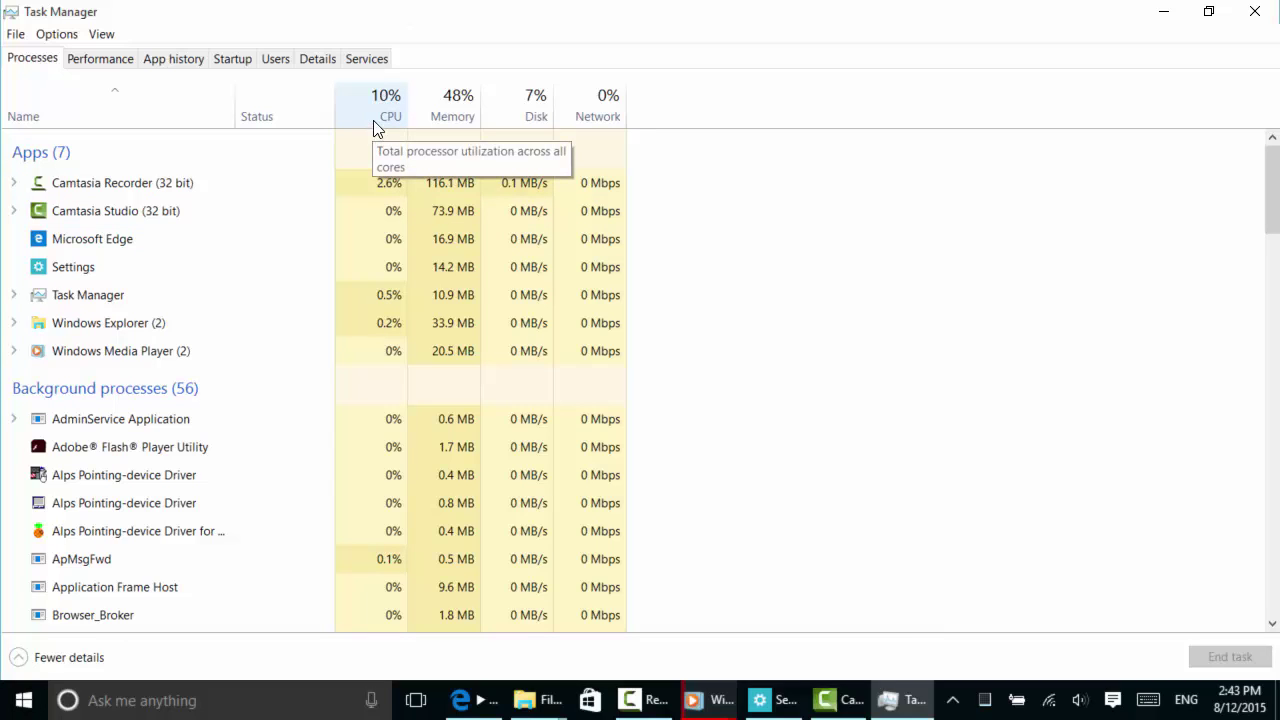
Step: Review the CPU, Memory, Disk 0 and Wi-Fi performance graphs, then view App history
{"action": "left_click", "coordinate": [108, 62]}
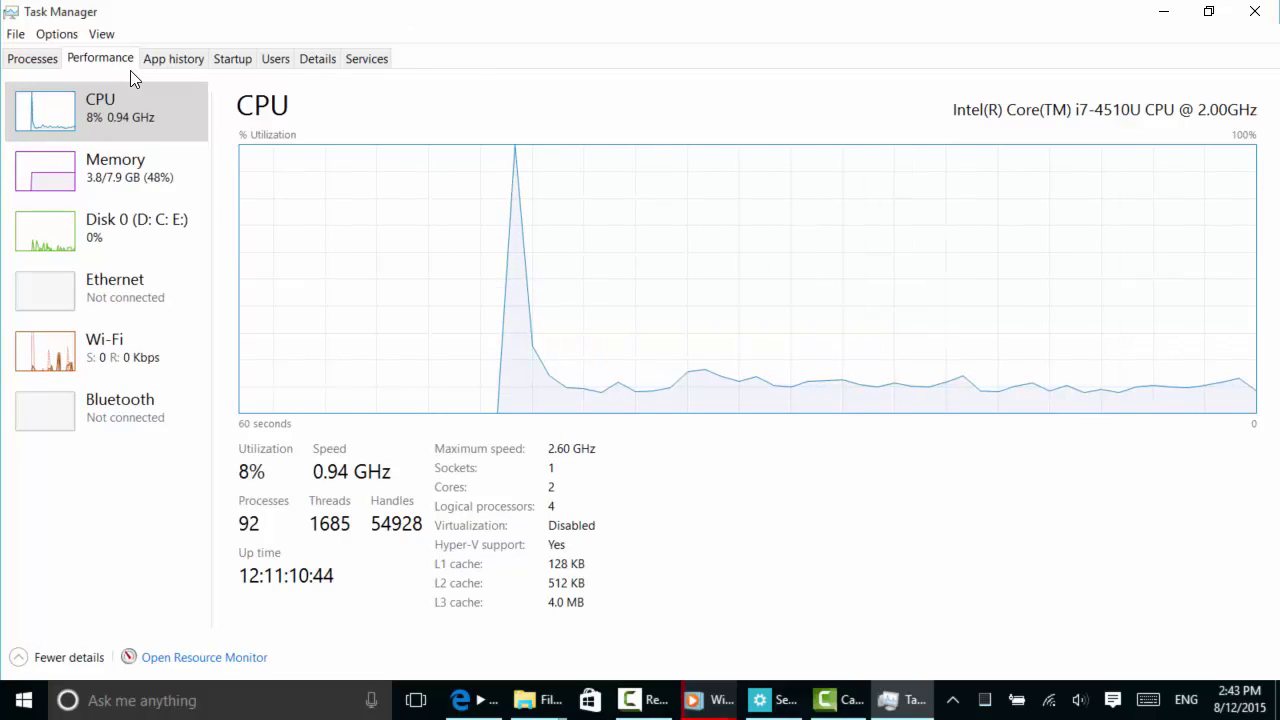
{"action": "left_click", "coordinate": [160, 174]}
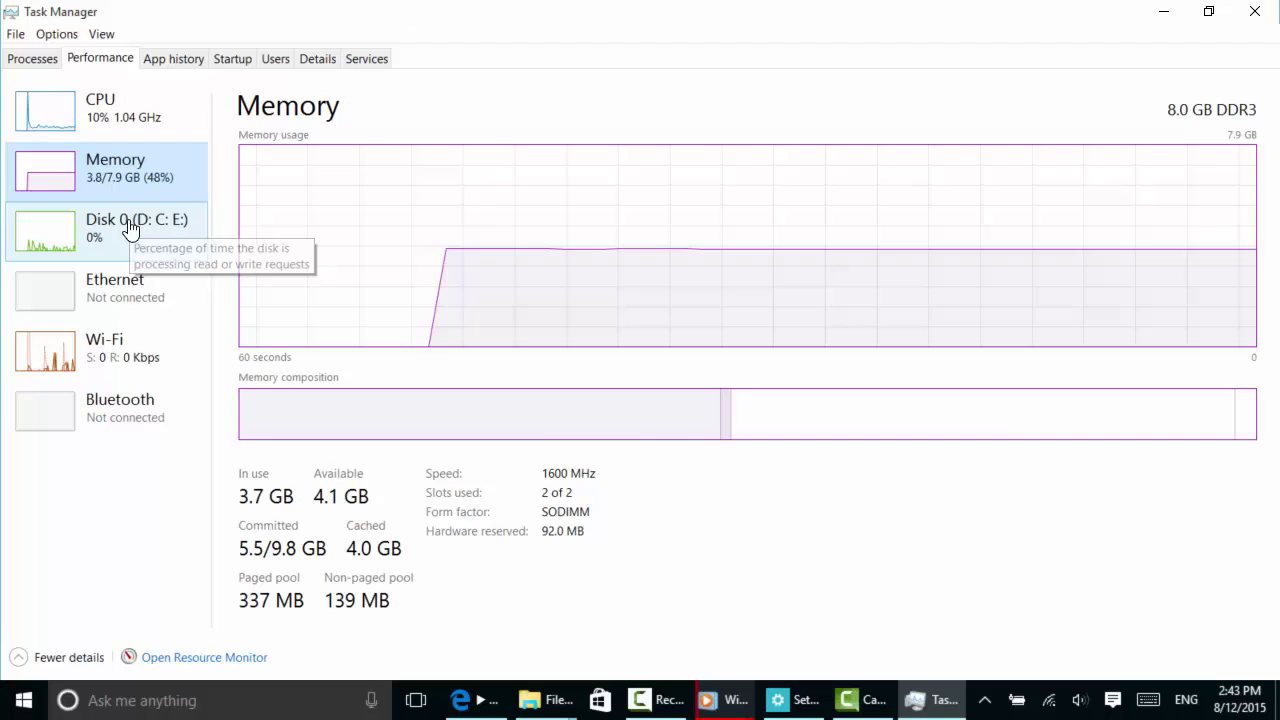
{"action": "left_click", "coordinate": [160, 228]}
{"action": "left_click", "coordinate": [115, 345]}
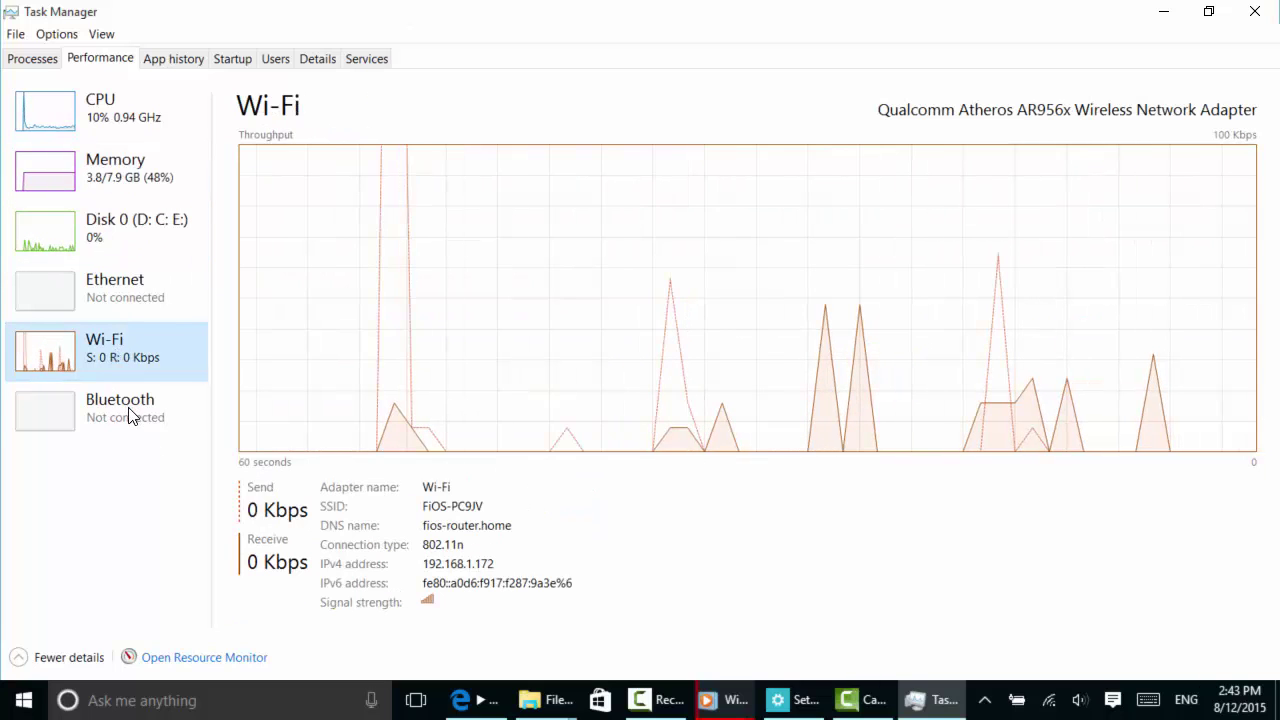
{"action": "left_click", "coordinate": [175, 60]}
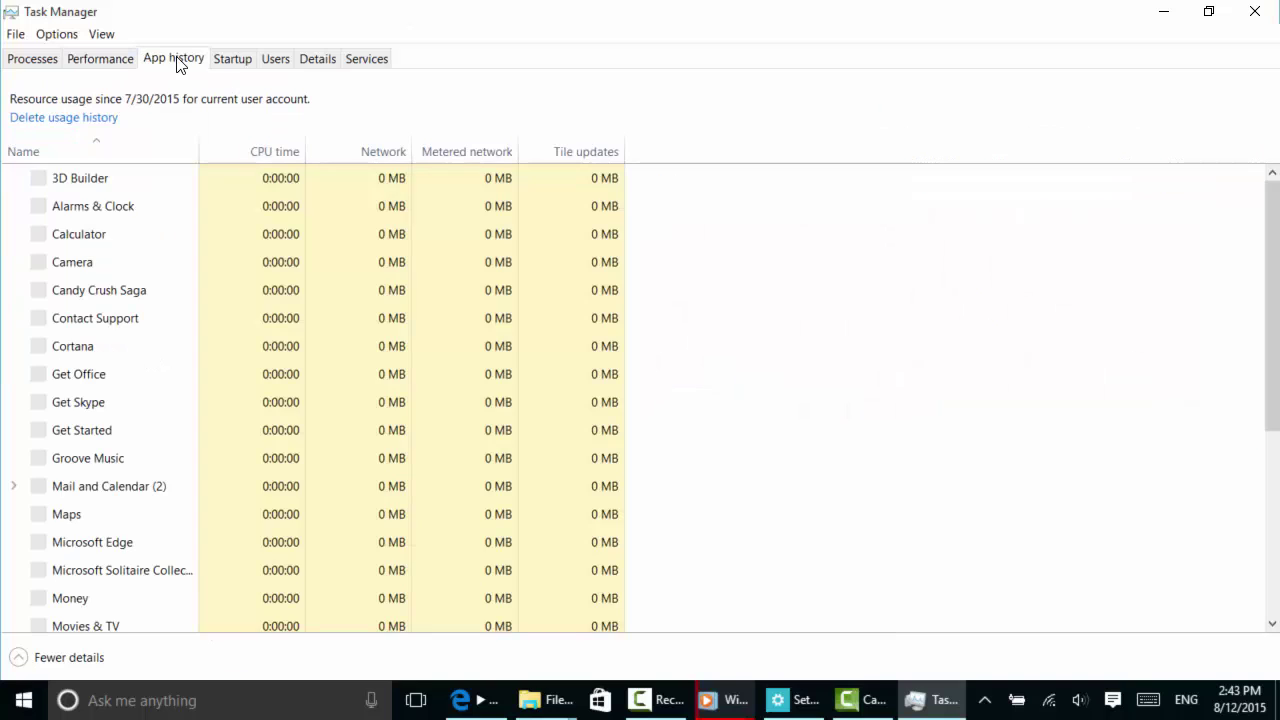
Step: Disable Speech Recognition in the Startup tab's app list
{"action": "left_click", "coordinate": [232, 66]}
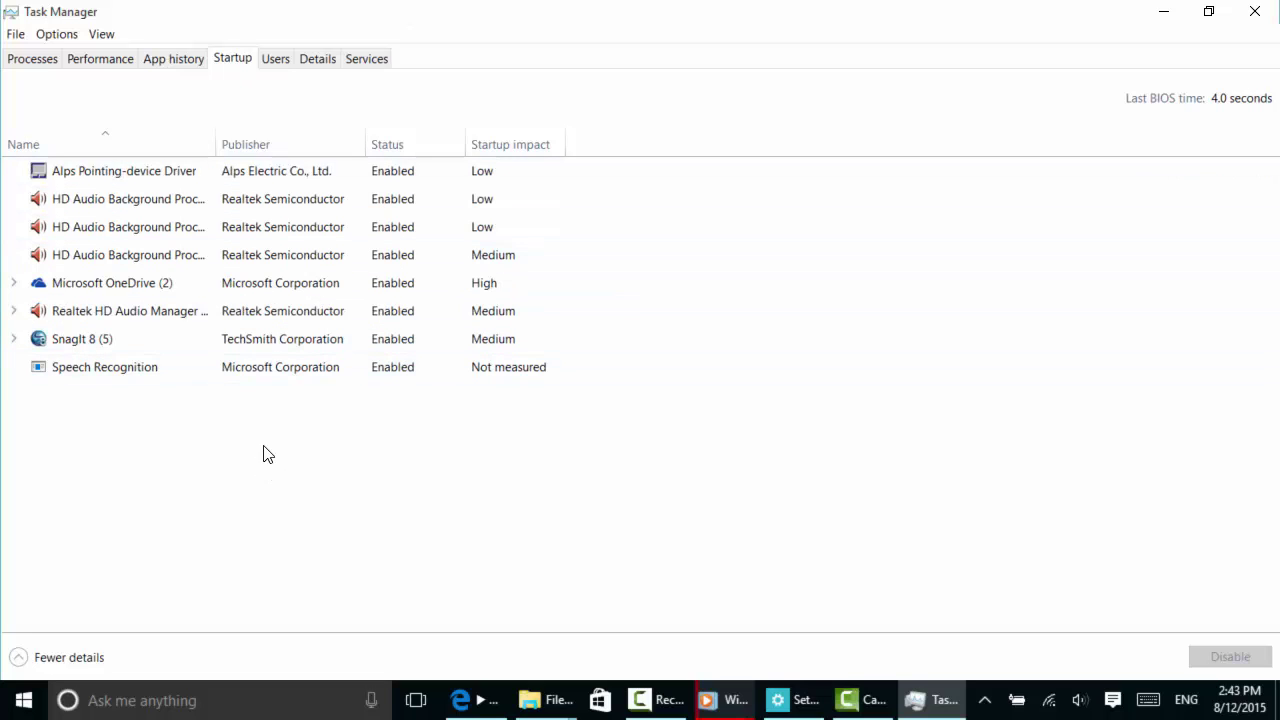
{"action": "left_click", "coordinate": [295, 372]}
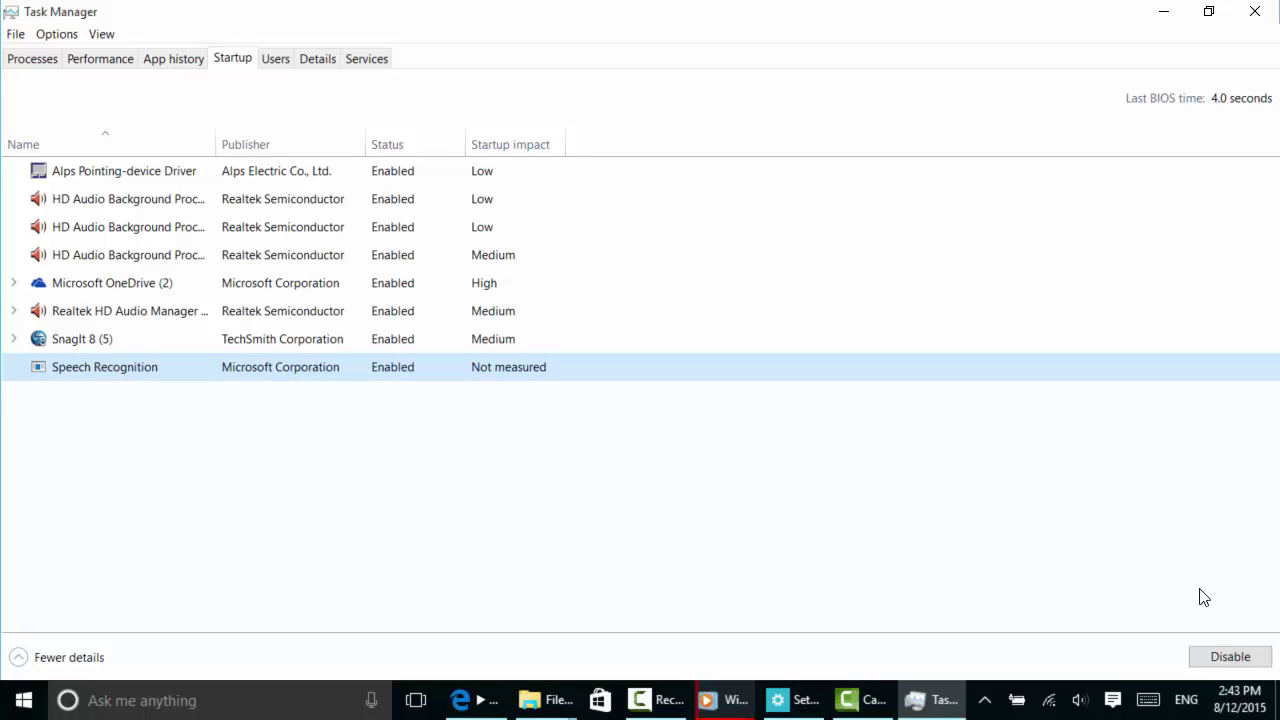
{"action": "left_click", "coordinate": [1207, 653]}
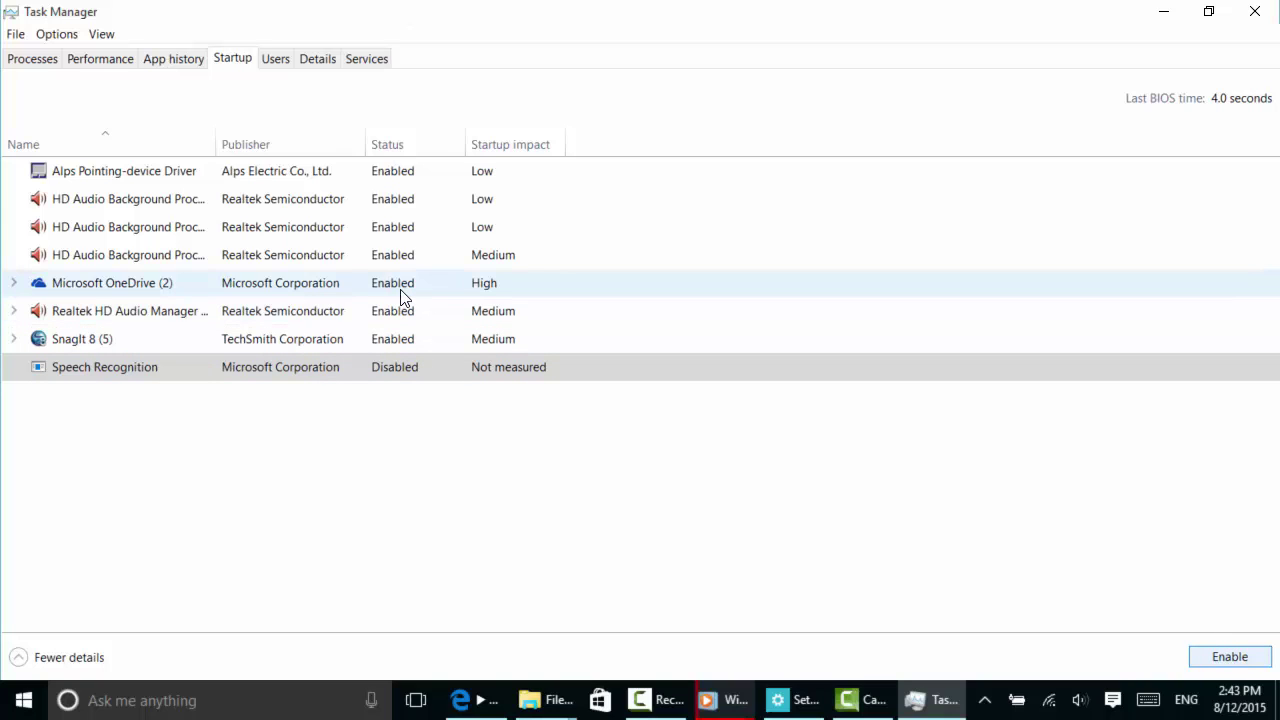
Step: Check the Users and Details tabs, moving the User name column after Memory
{"action": "left_click", "coordinate": [276, 60]}
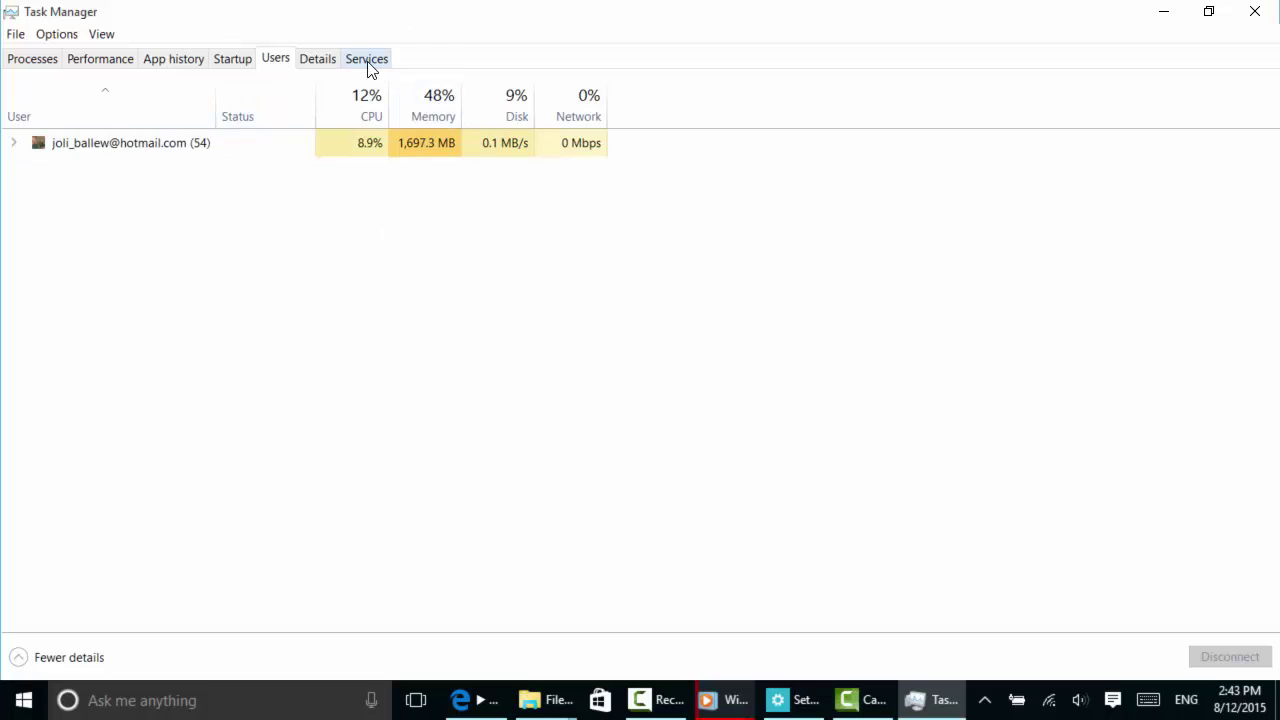
{"action": "left_click", "coordinate": [320, 62]}
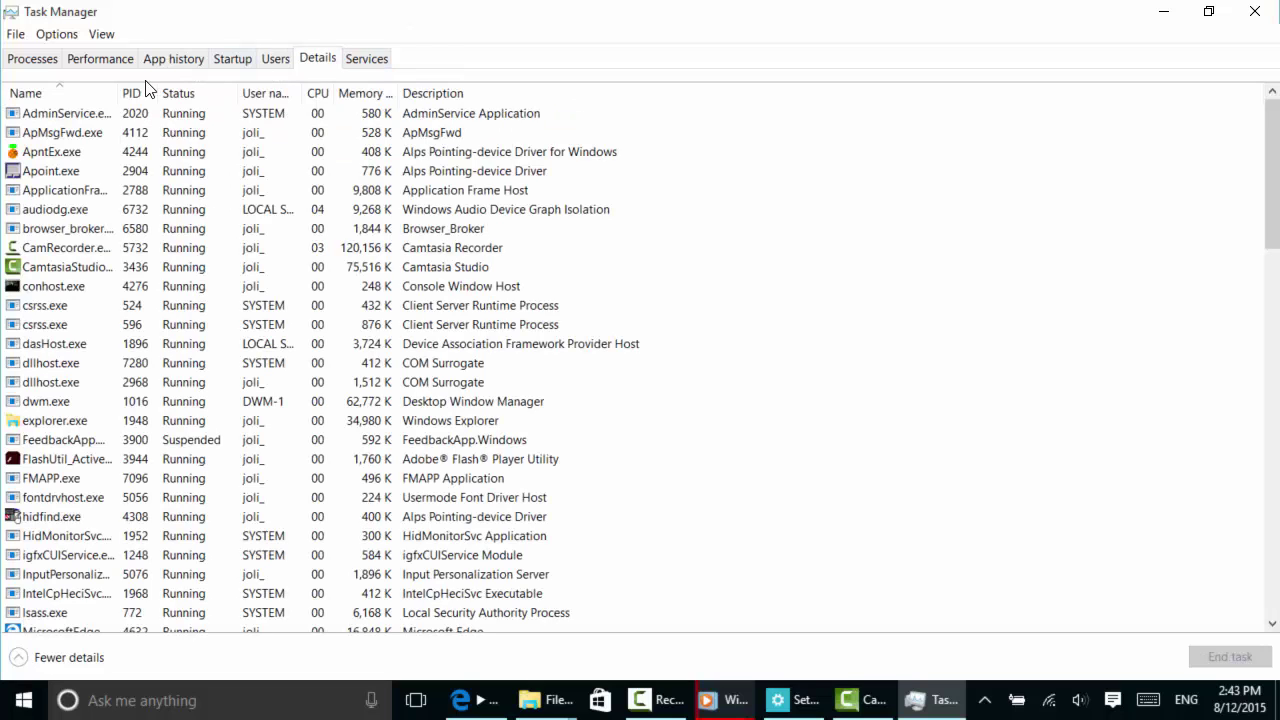
{"action": "left_click_drag", "start_coordinate": [117, 92], "coordinate": [355, 98]}
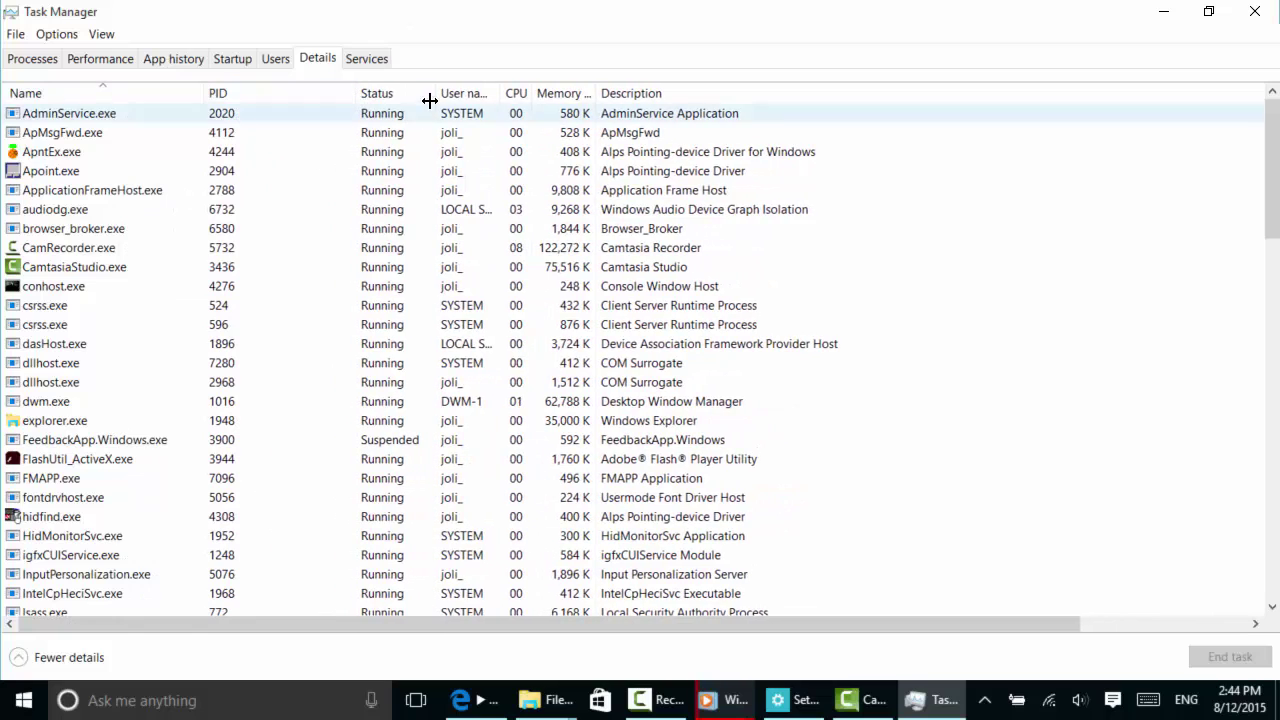
{"action": "left_click_drag", "start_coordinate": [451, 94], "coordinate": [580, 94]}
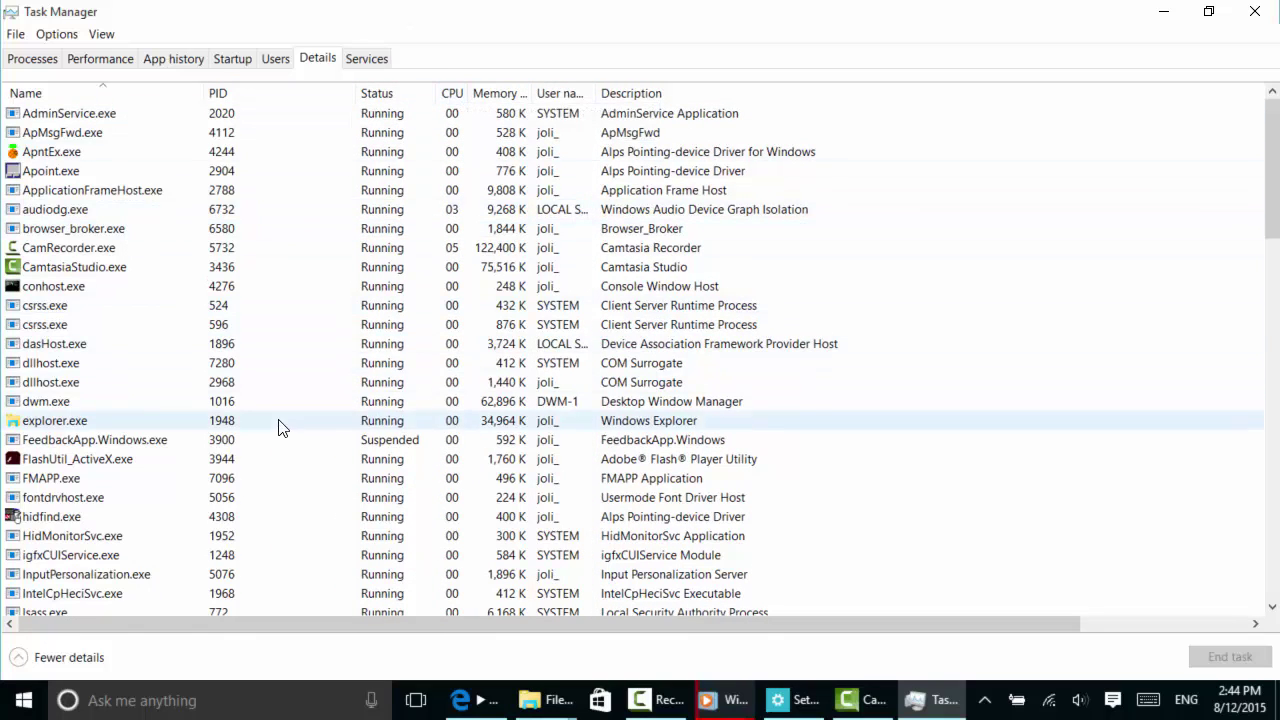
{"action": "scroll", "coordinate": [303, 465], "scroll_direction": "down", "scroll_amount": 3}
{"action": "scroll", "coordinate": [300, 474], "scroll_direction": "up", "scroll_amount": 3}
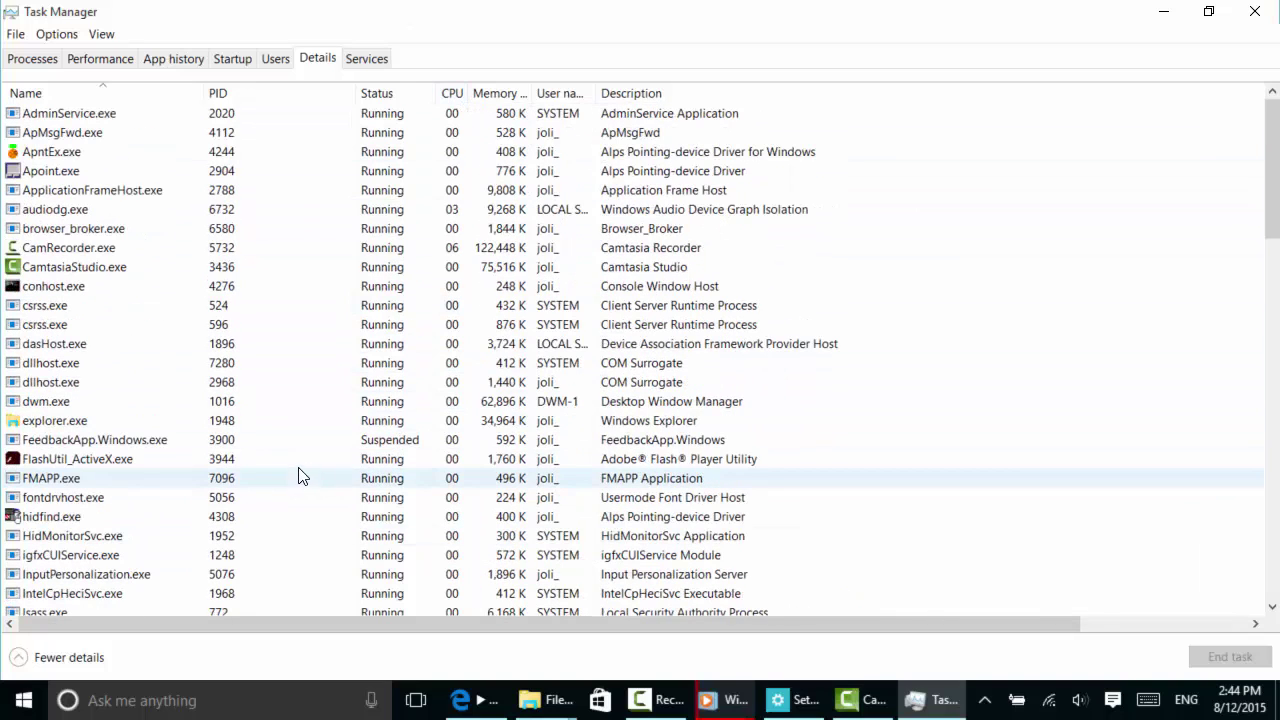
Step: Show the Services tab and widen its Name and Description columns
{"action": "left_click", "coordinate": [367, 60]}
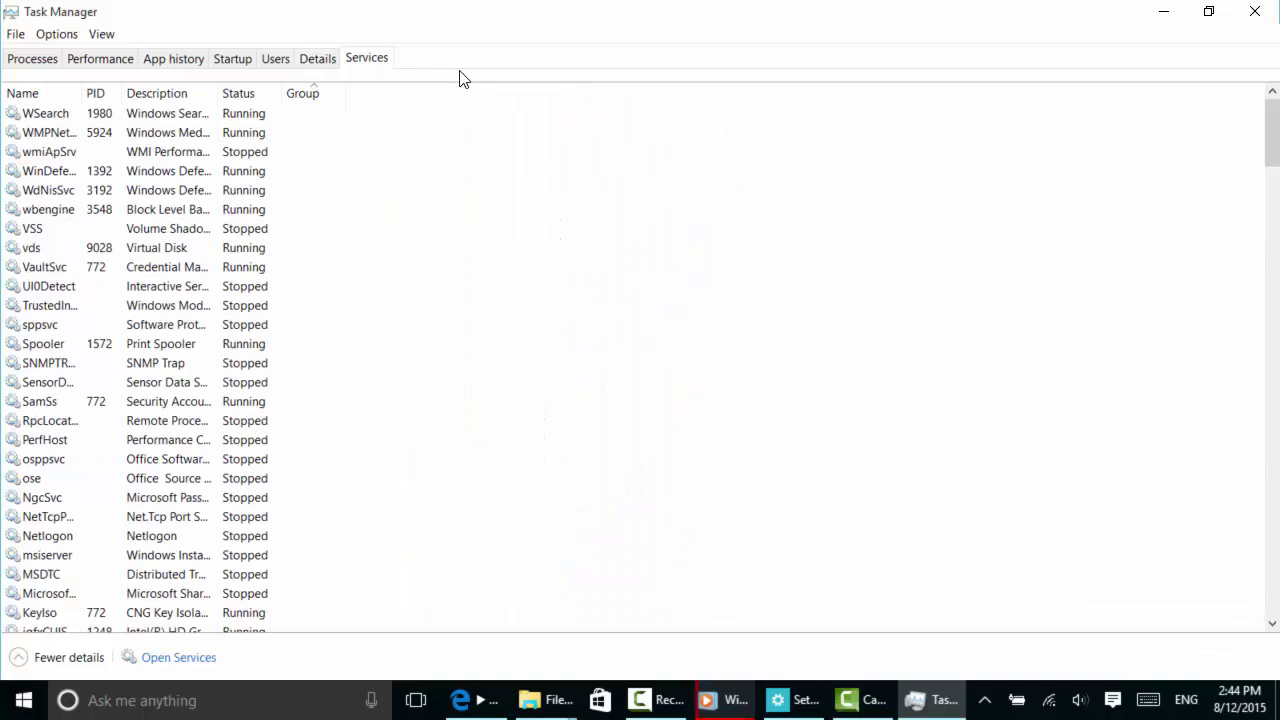
{"action": "left_click_drag", "start_coordinate": [82, 93], "coordinate": [420, 100]}
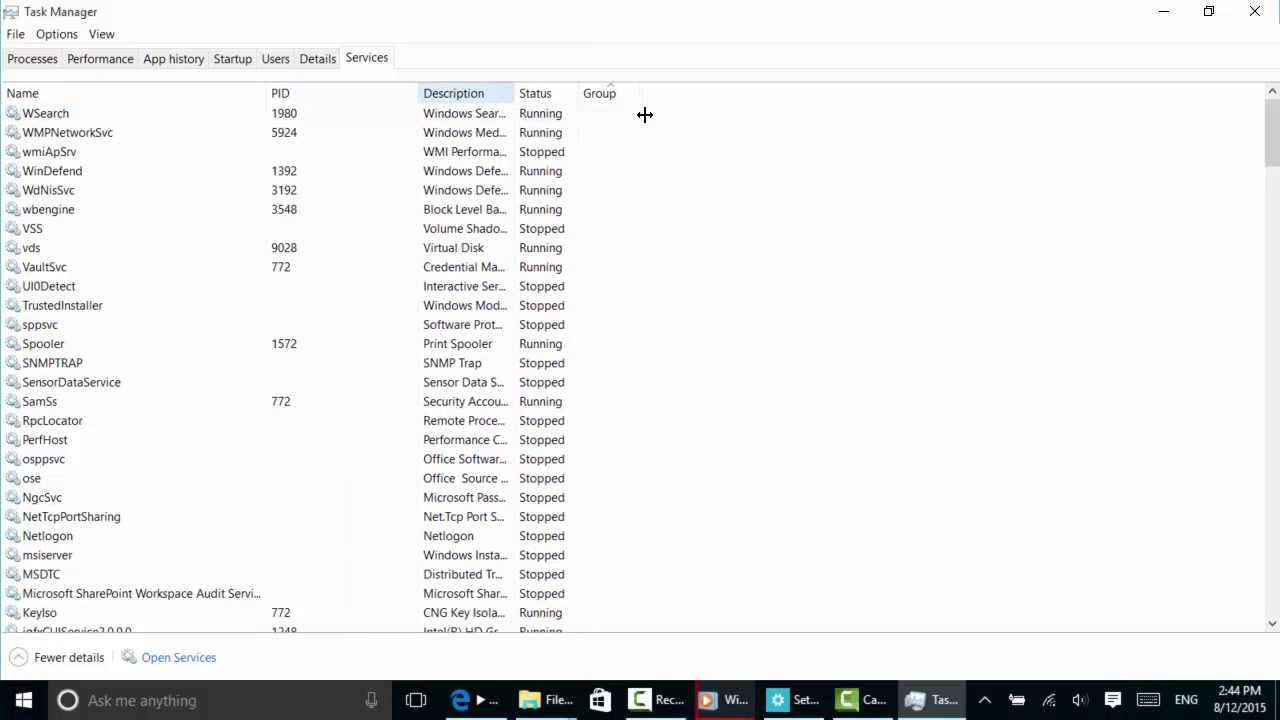
{"action": "left_click_drag", "start_coordinate": [515, 95], "coordinate": [676, 100]}
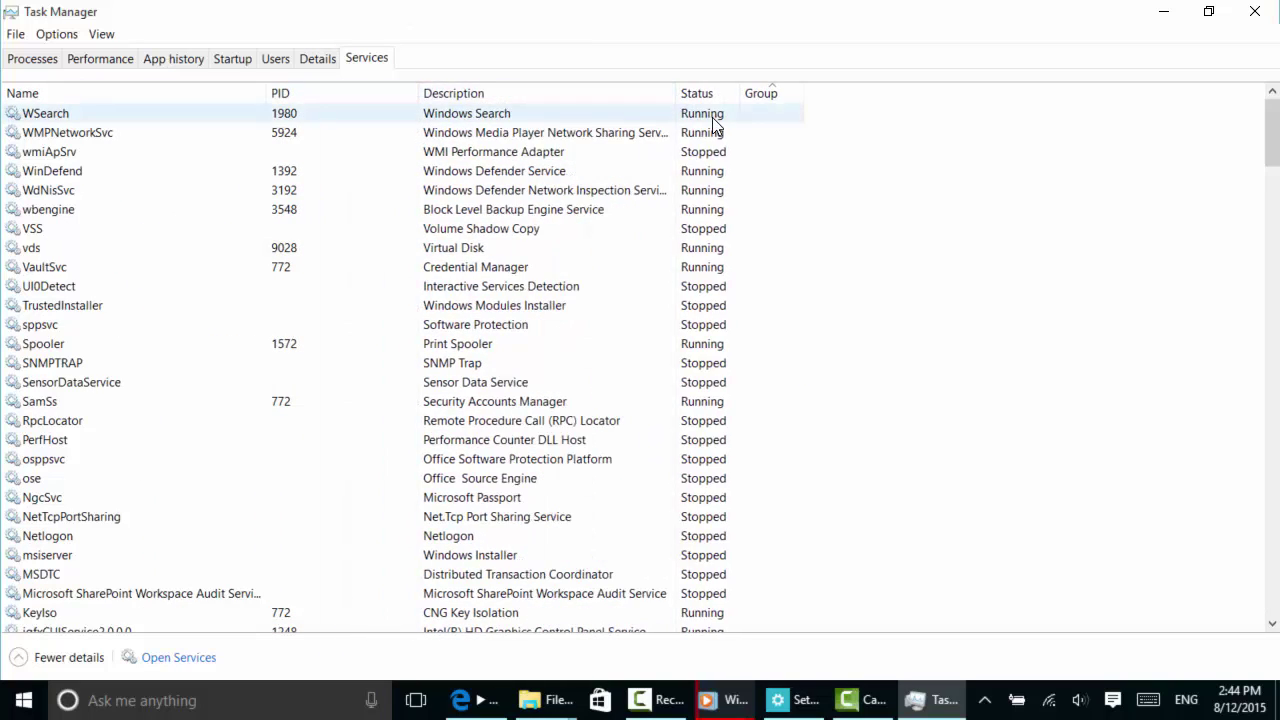
Step: Select the Software Protection (sppsvc) service and bring up its context menu
{"action": "left_click", "coordinate": [705, 324]}
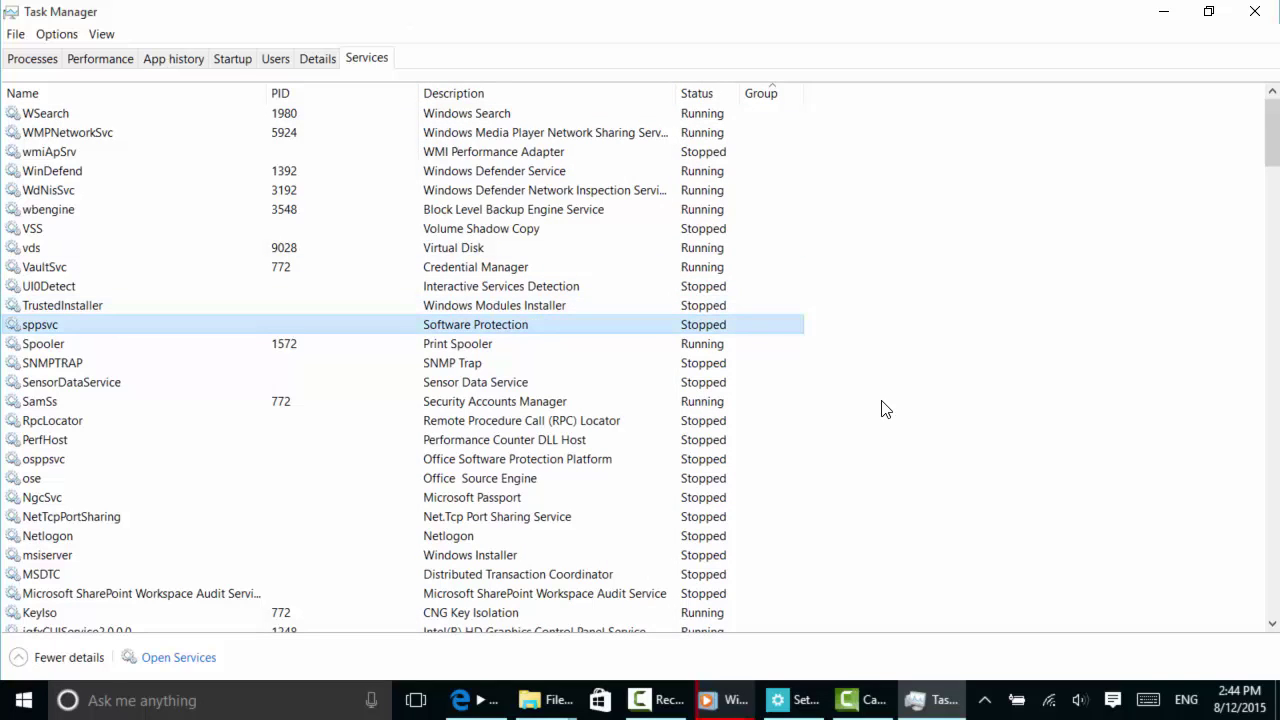
{"action": "key", "text": "Down"}
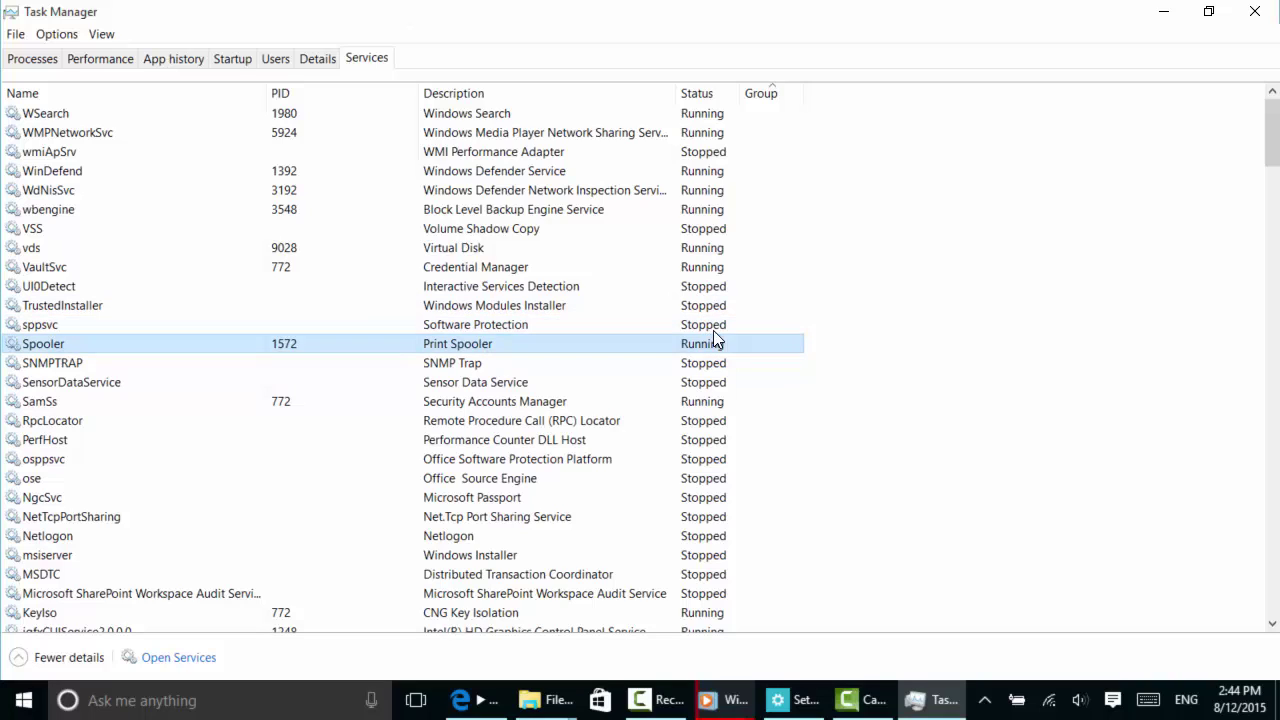
{"action": "key", "text": "Up"}
{"action": "key", "text": "shift+F10"}
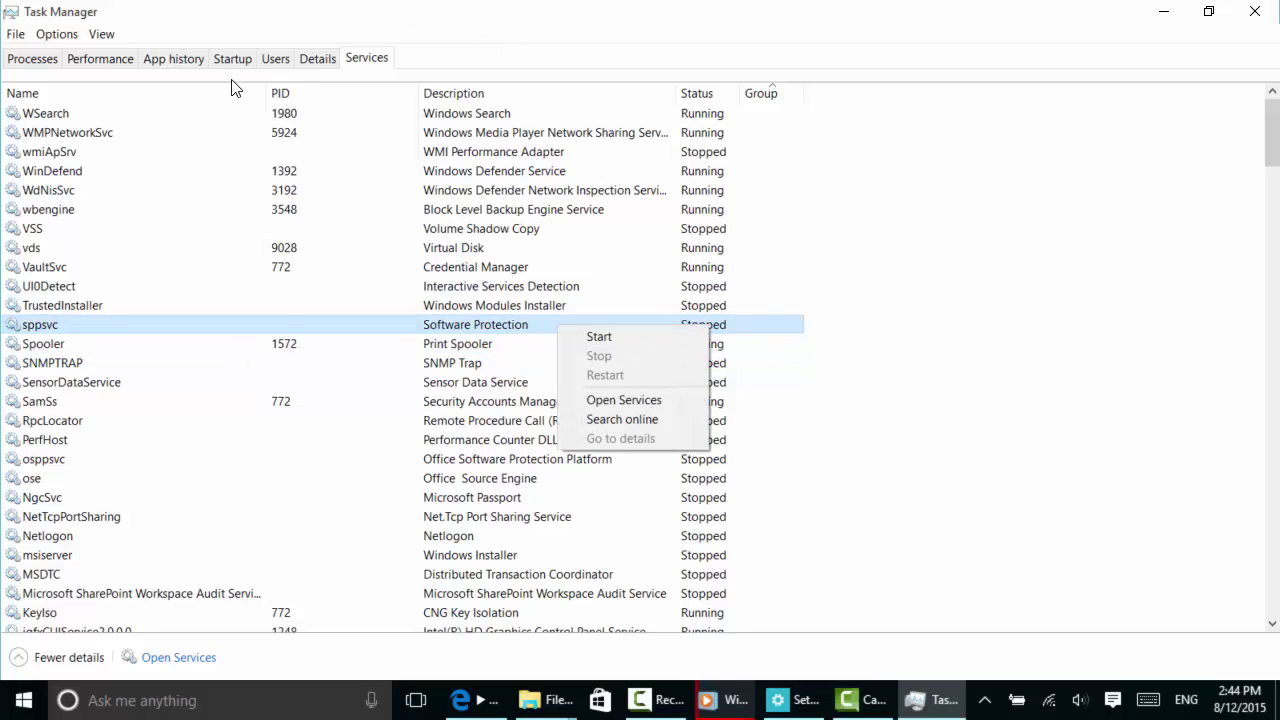
Step: Sort the Processes list by CPU, then Memory, then back to grouped Name order
{"action": "left_click", "coordinate": [85, 64]}
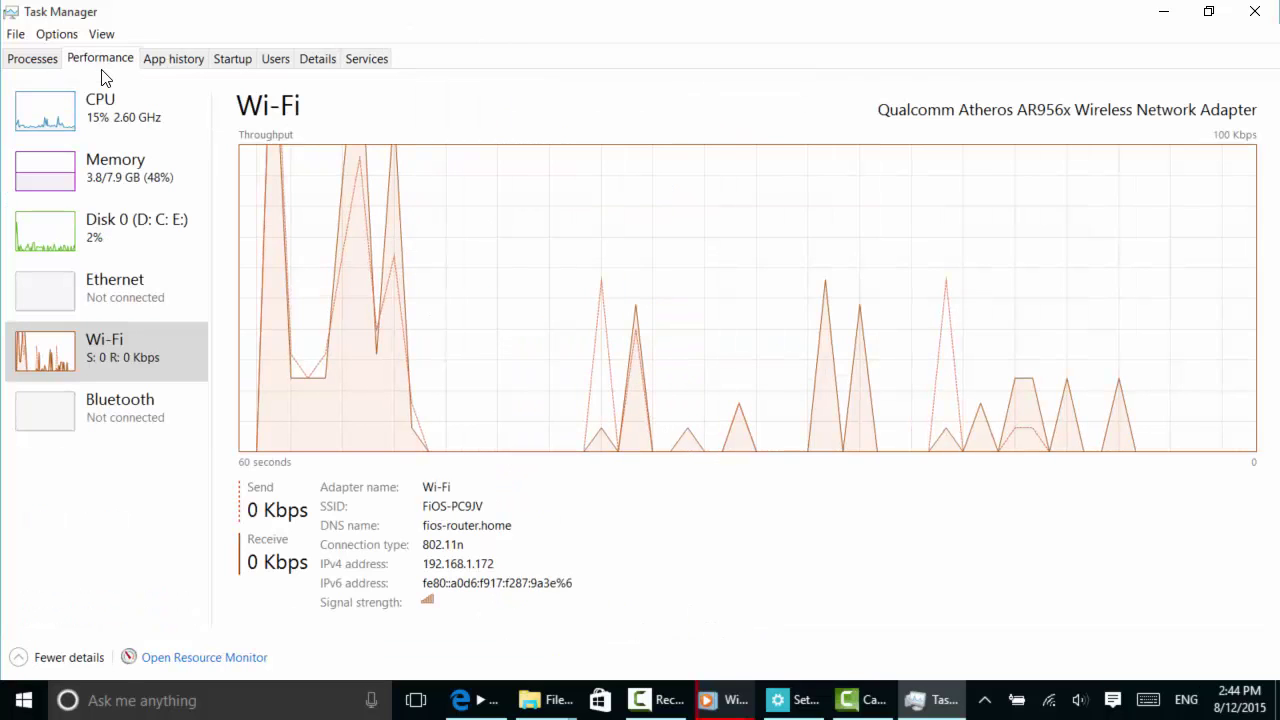
{"action": "left_click", "coordinate": [35, 79]}
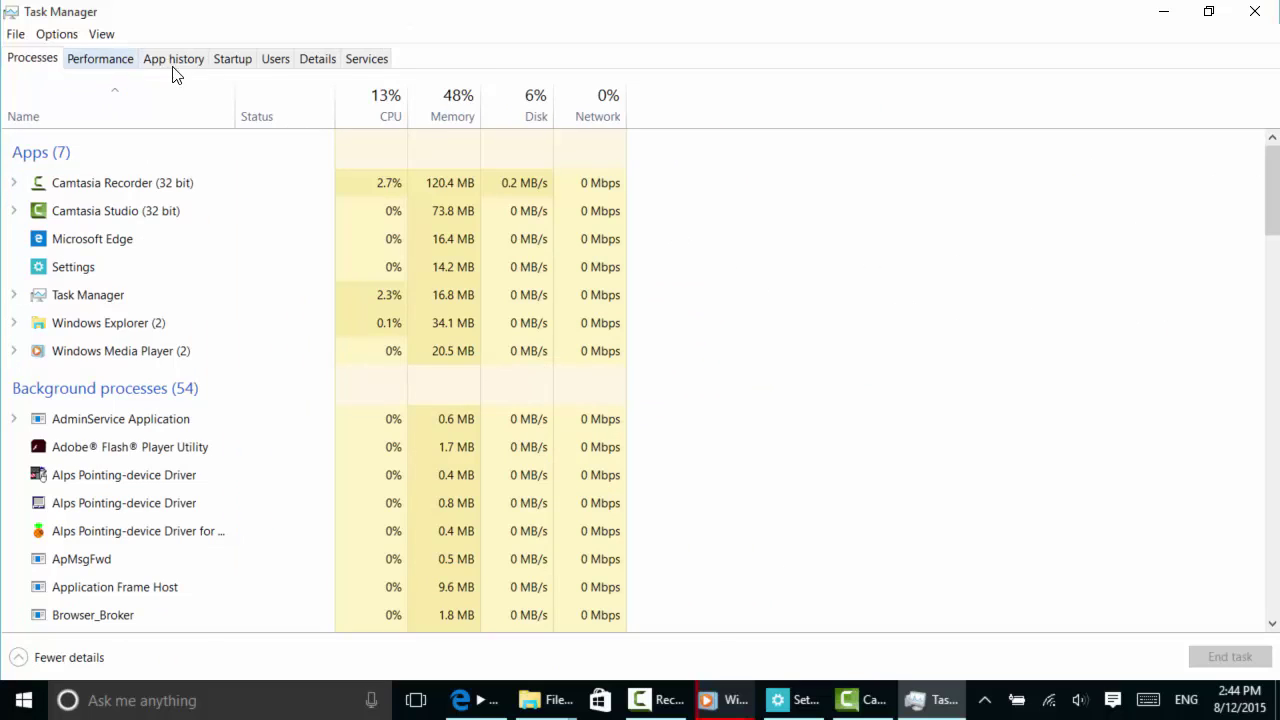
{"action": "left_click", "coordinate": [380, 105]}
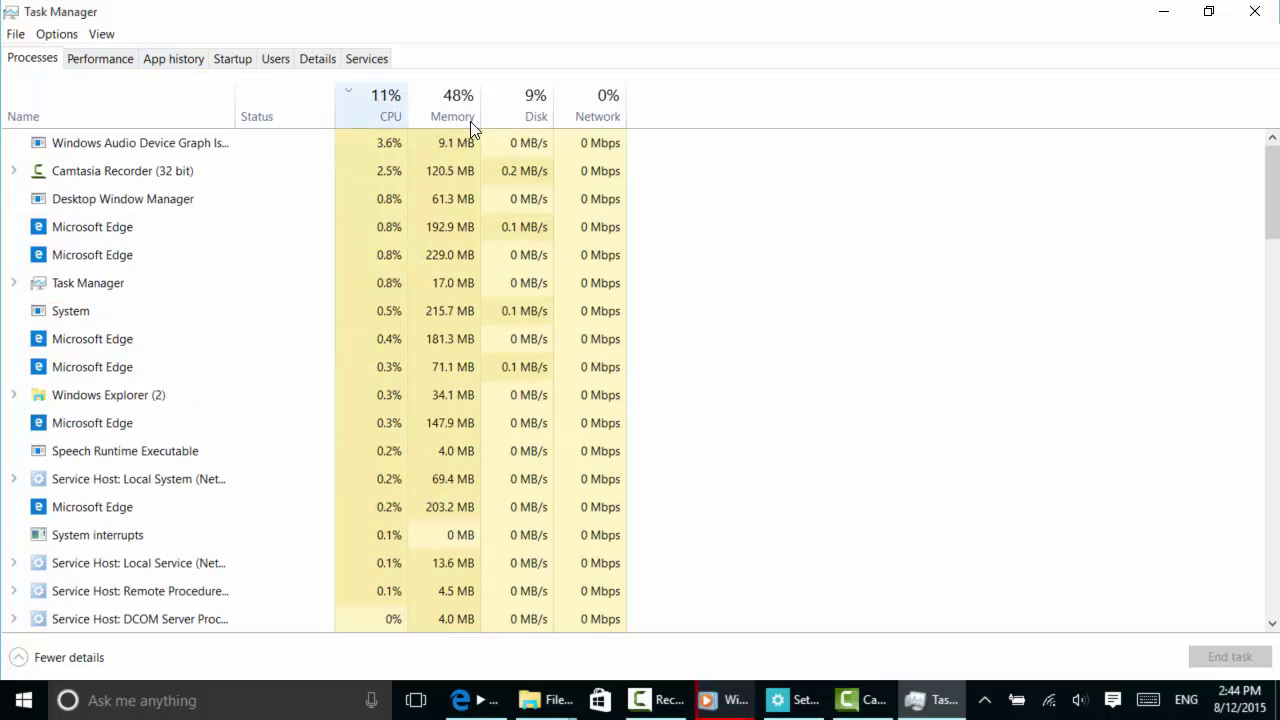
{"action": "left_click", "coordinate": [453, 110]}
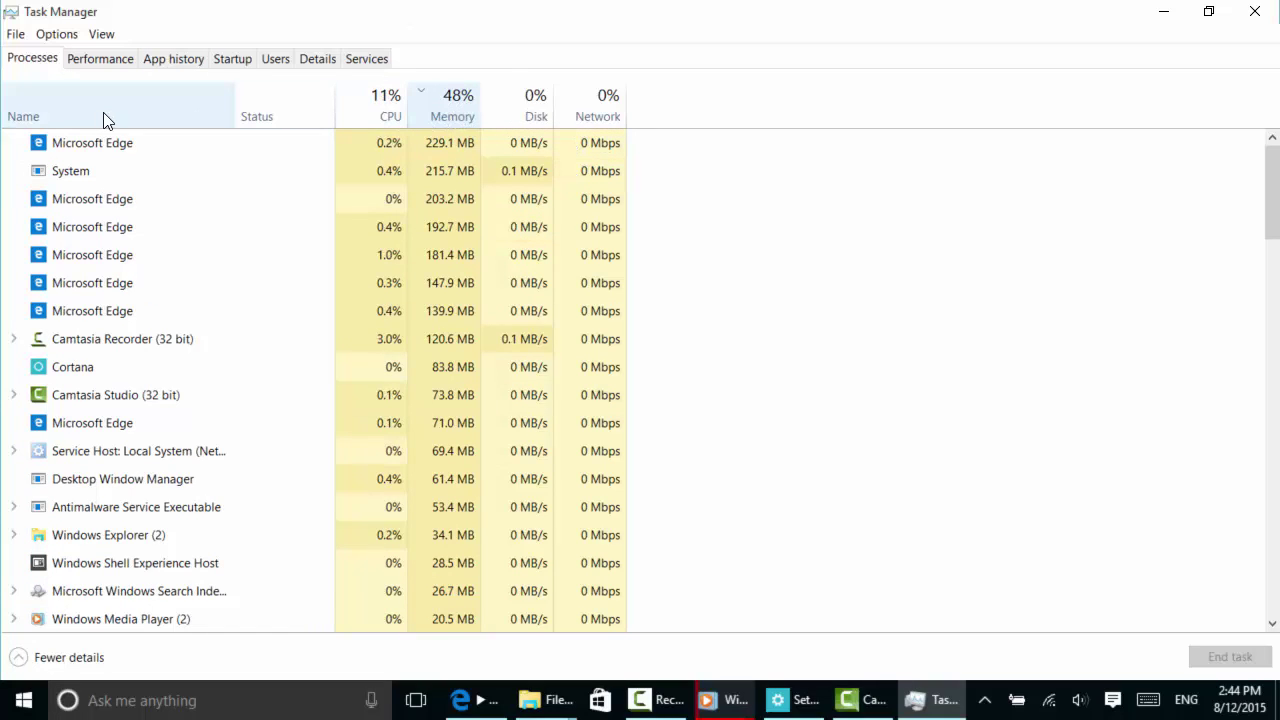
{"action": "left_click", "coordinate": [131, 116]}
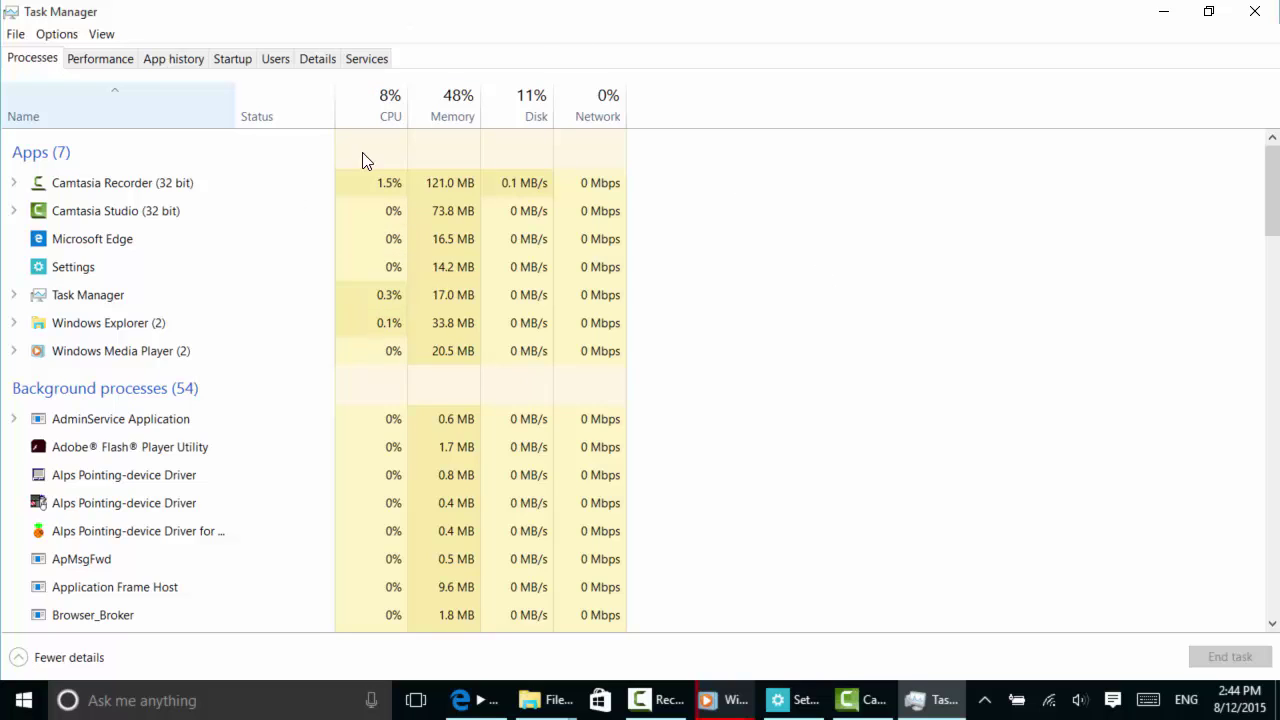
Step: End the Windows Explorer task so the taskbar disappears
{"action": "right_click", "coordinate": [149, 325]}
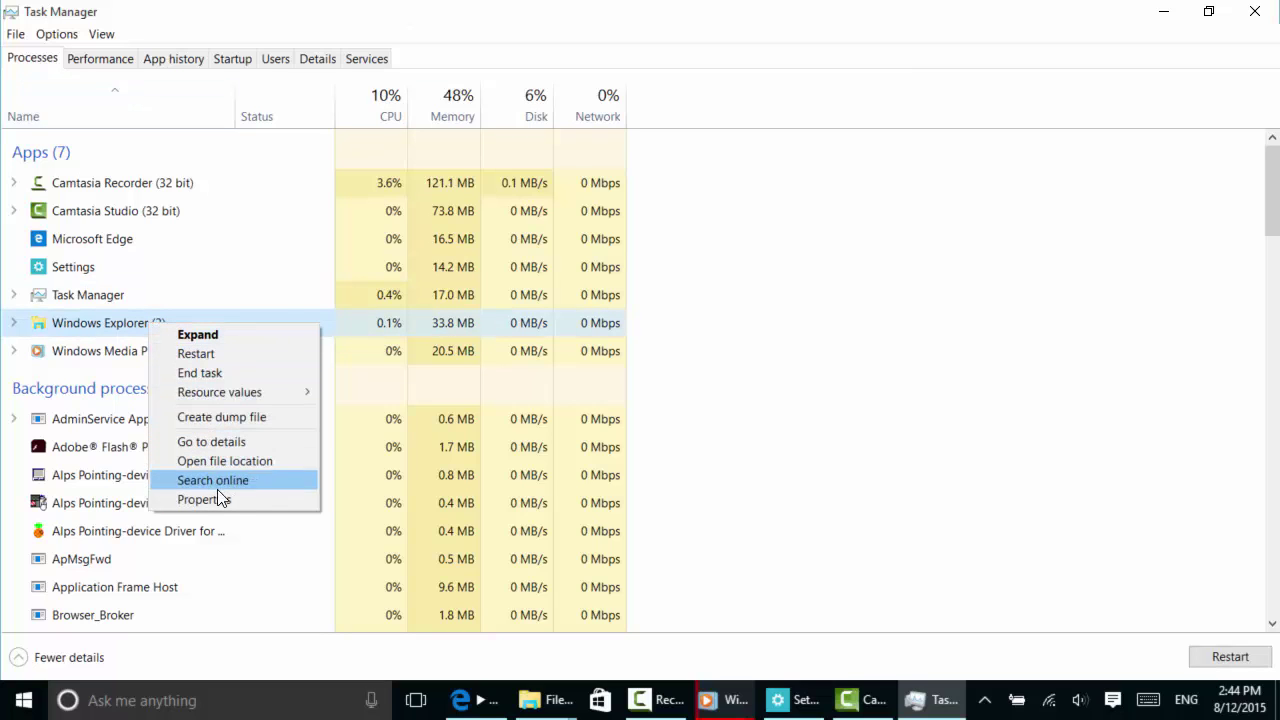
{"action": "left_click", "coordinate": [245, 375]}
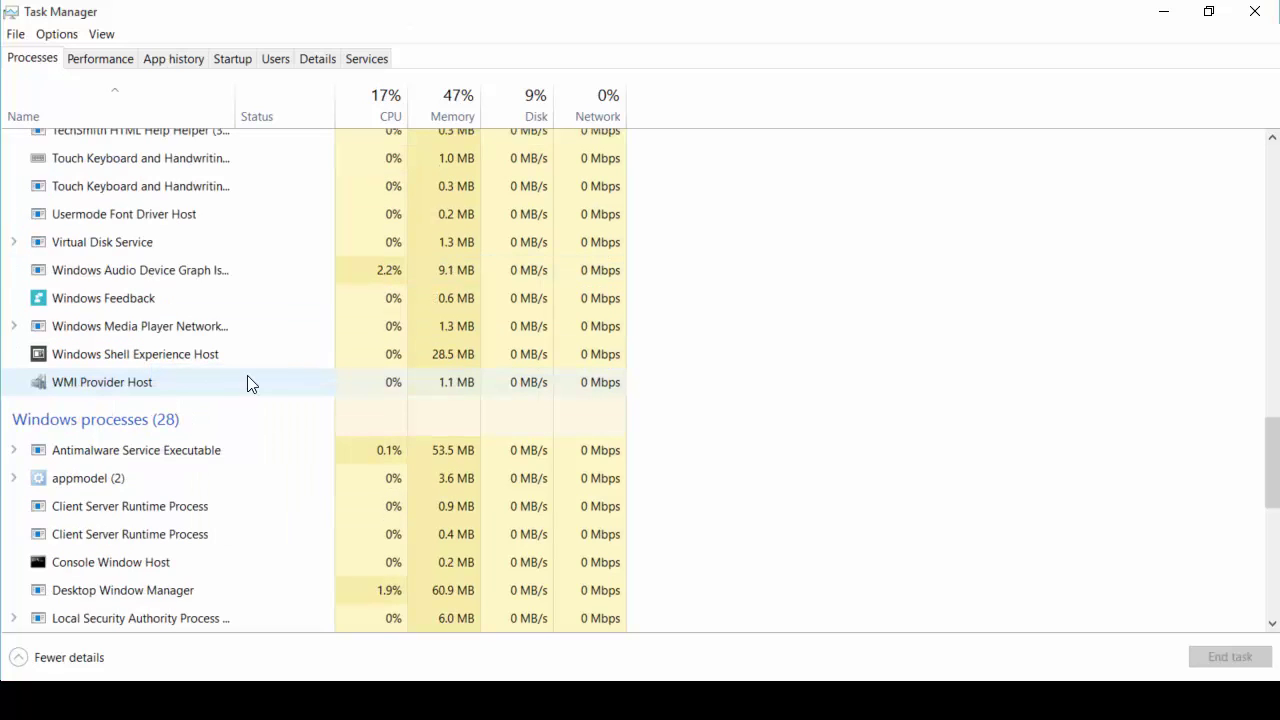
{"action": "scroll", "coordinate": [229, 357], "scroll_direction": "up", "scroll_amount": 3}
{"action": "scroll", "coordinate": [220, 357], "scroll_direction": "up", "scroll_amount": 3}
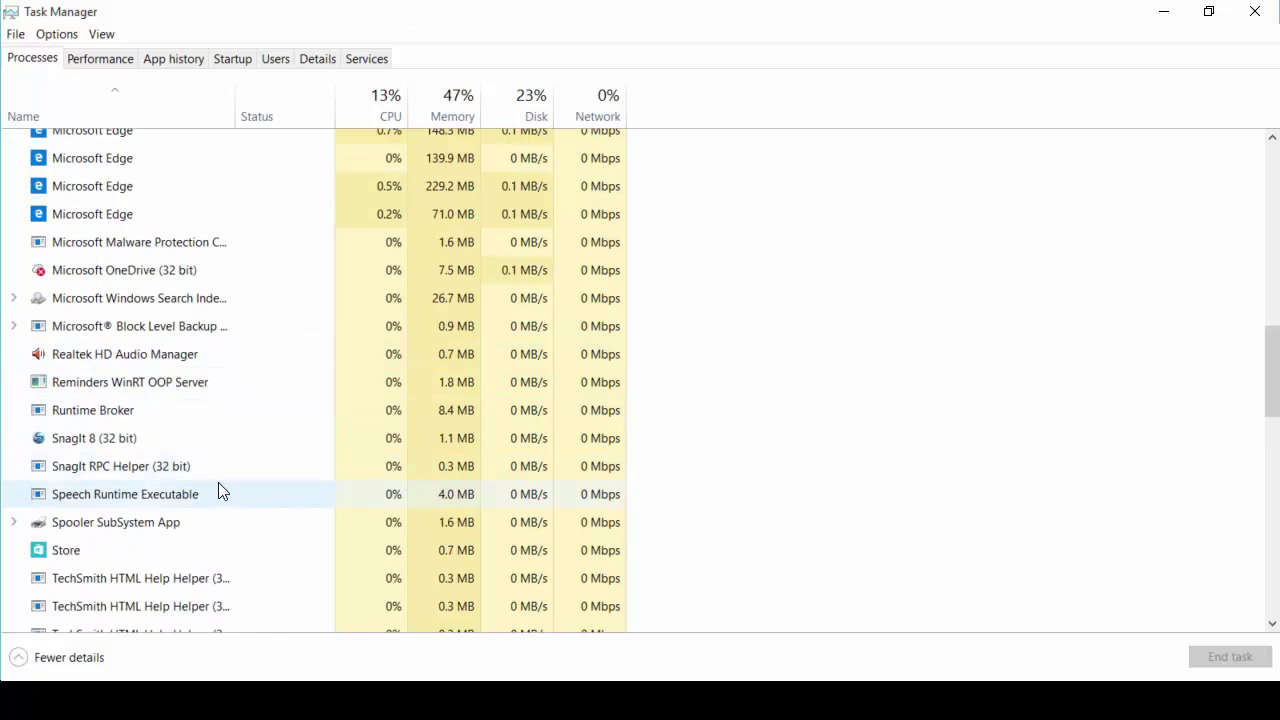
Step: Select Speech Runtime Executable and sort processes Z-to-A by Name, scrolled to the top
{"action": "left_click", "coordinate": [210, 494]}
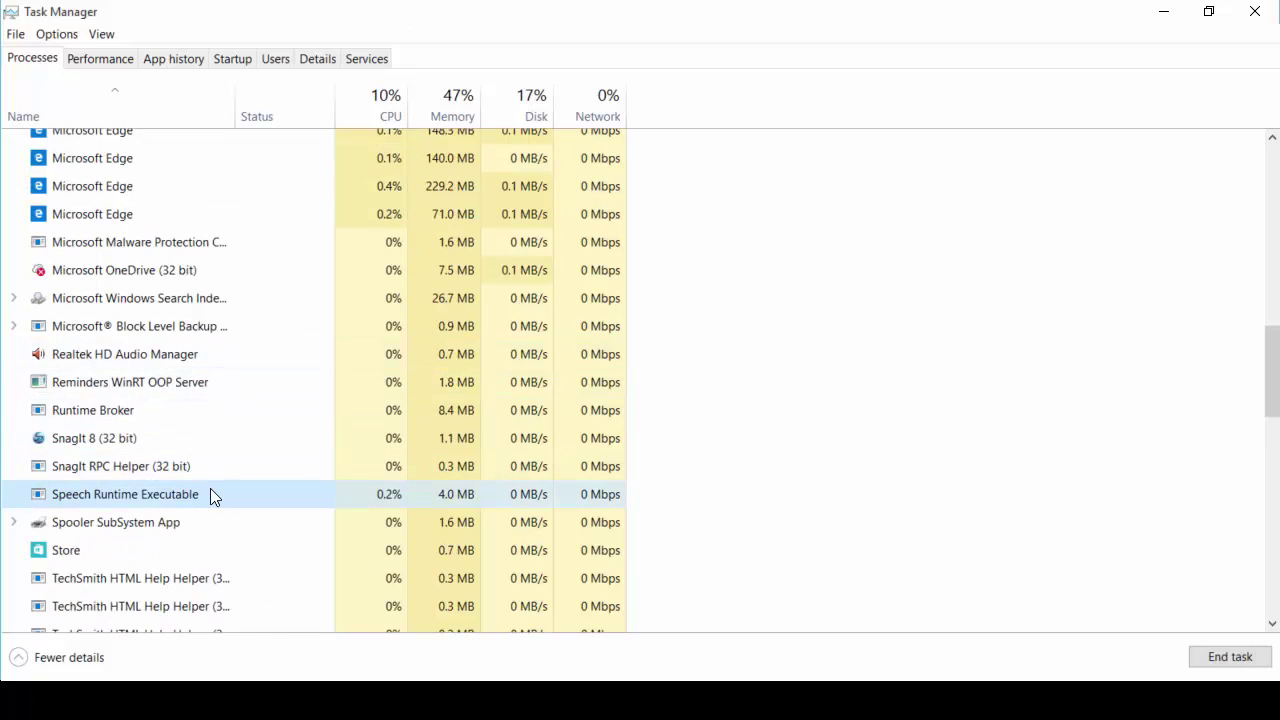
{"action": "left_click", "coordinate": [55, 80]}
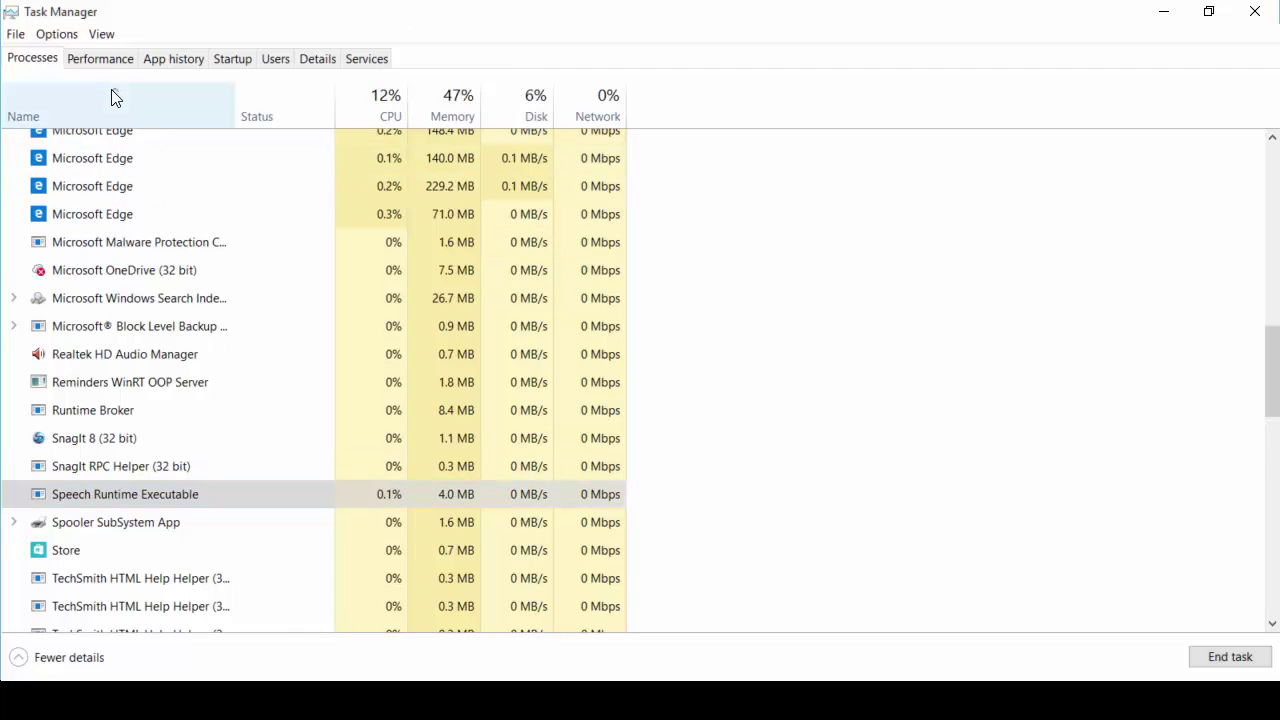
{"action": "left_click", "coordinate": [140, 118]}
{"action": "left_click_drag", "start_coordinate": [1266, 400], "coordinate": [1256, 176]}
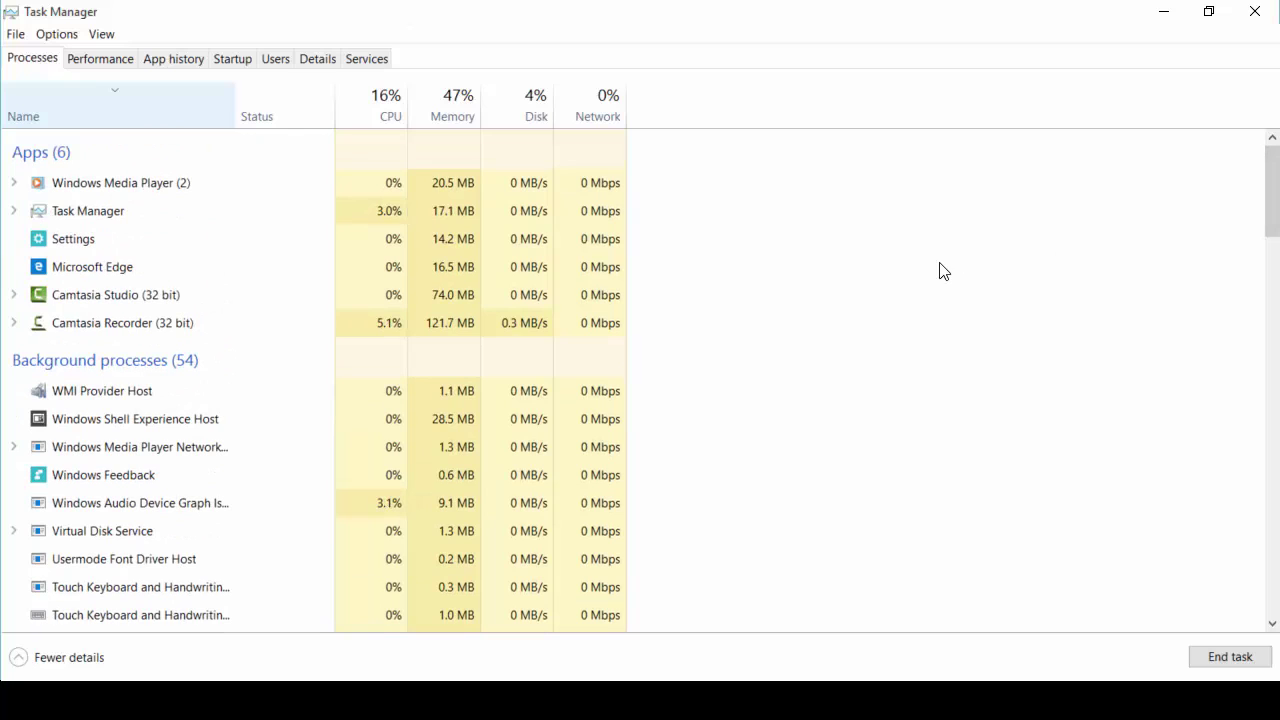